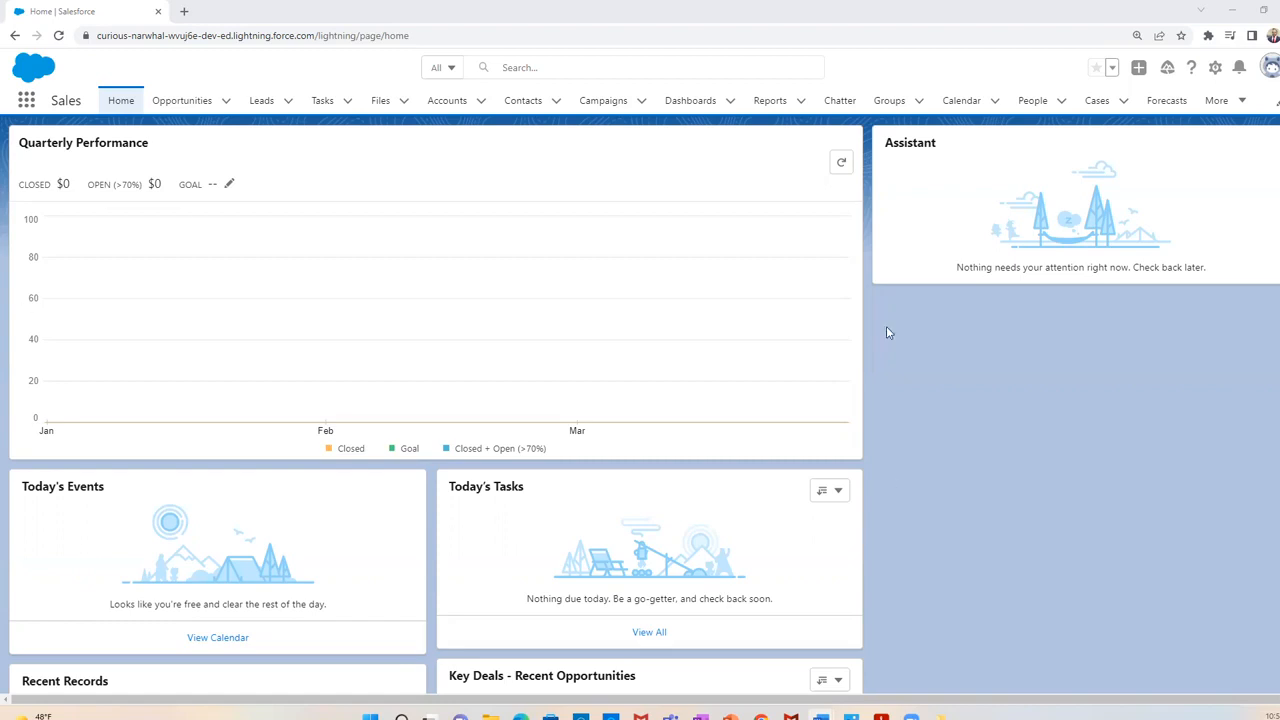
- Create a new dashboard named "First Dashboard" in the Private Dashboards folder
left_click(701, 103)
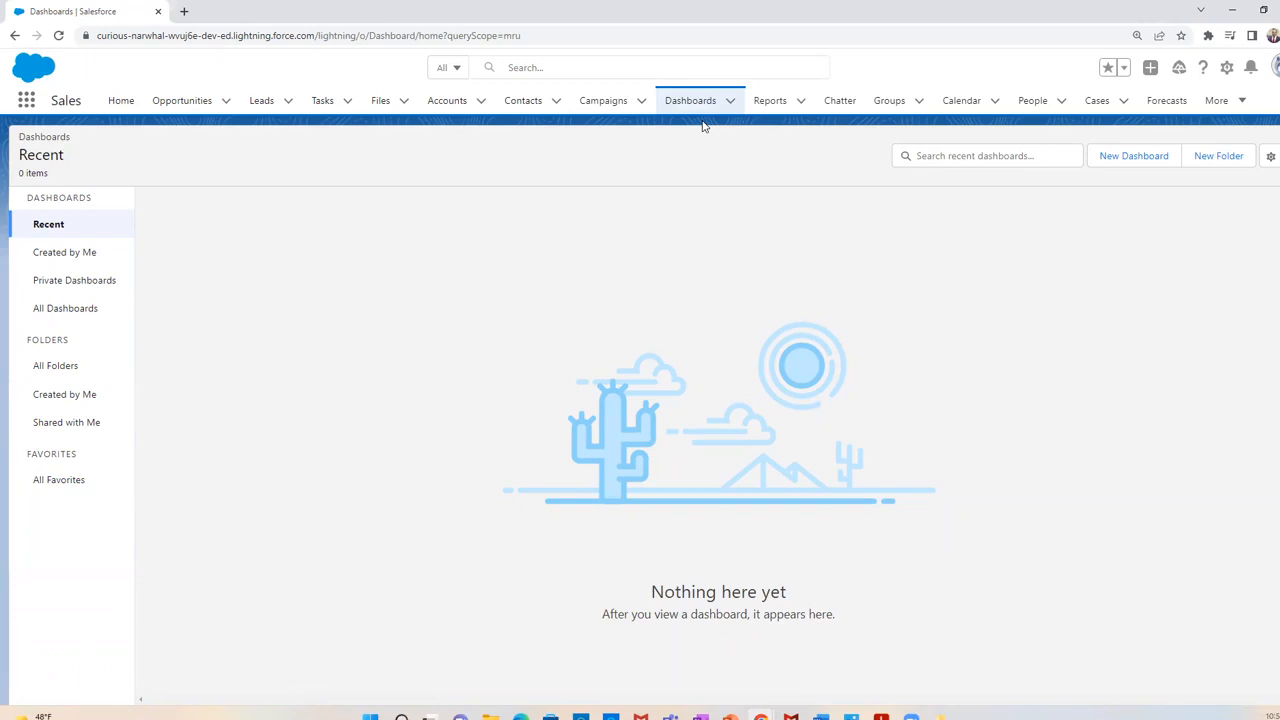
left_click(1137, 156)
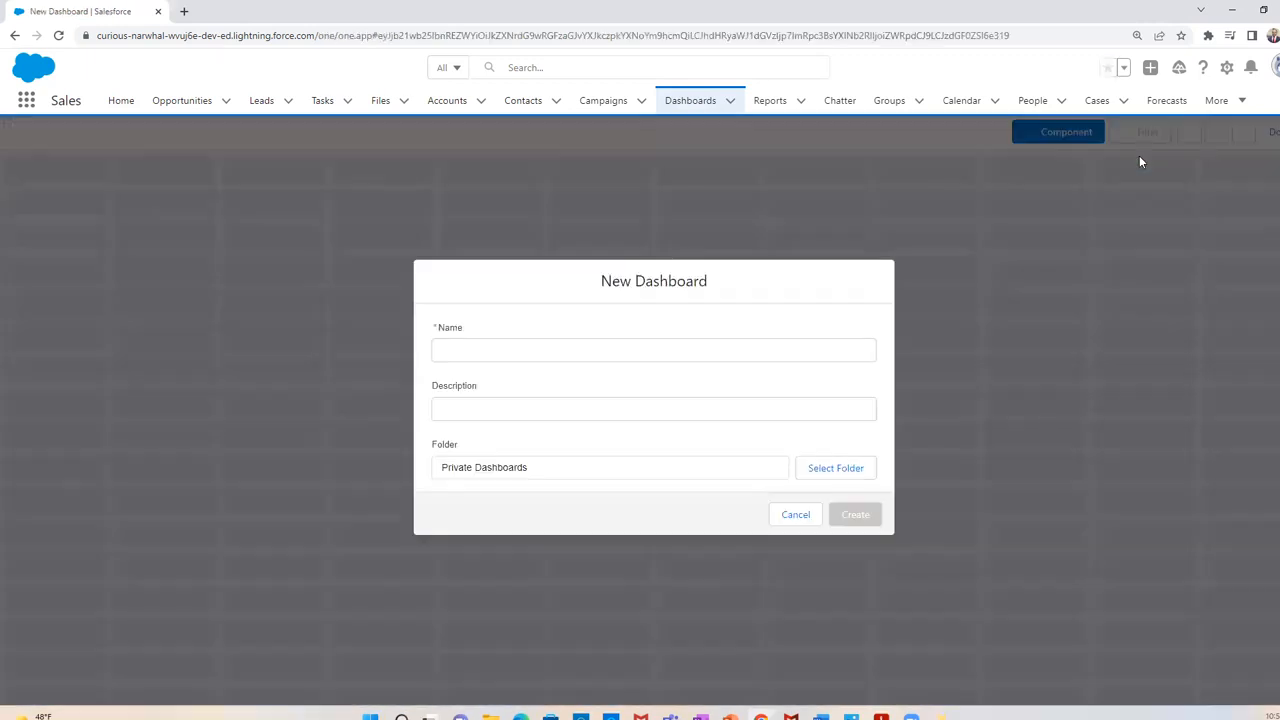
type("First Dashboard")
key("Tab")
left_click(866, 520)
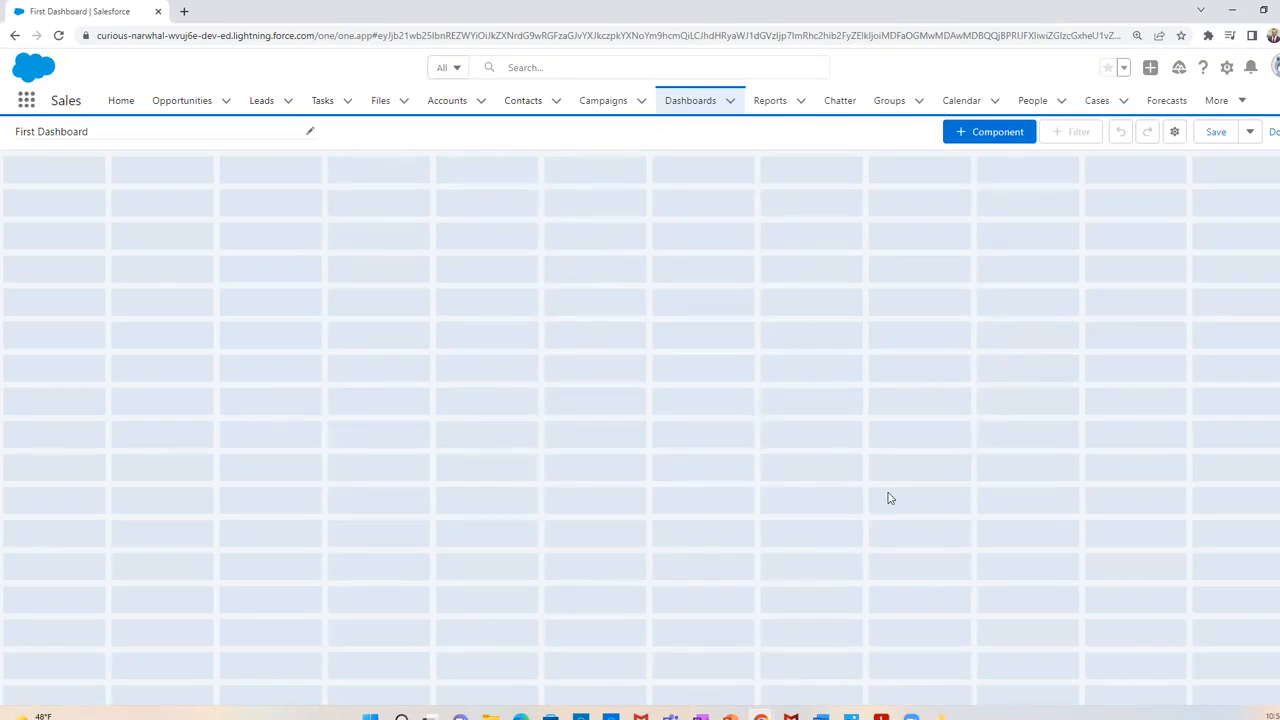
- Start a new dashboard component based on the private report "First Report"
left_click(975, 136)
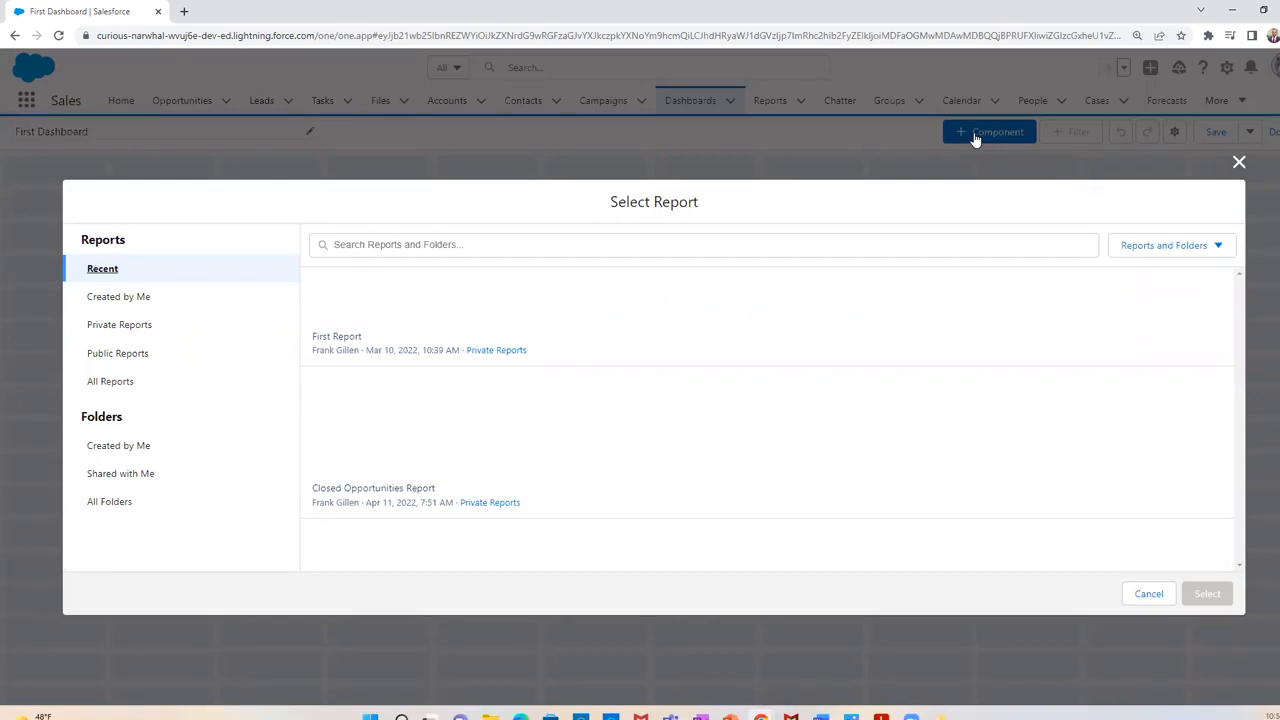
left_click(377, 338)
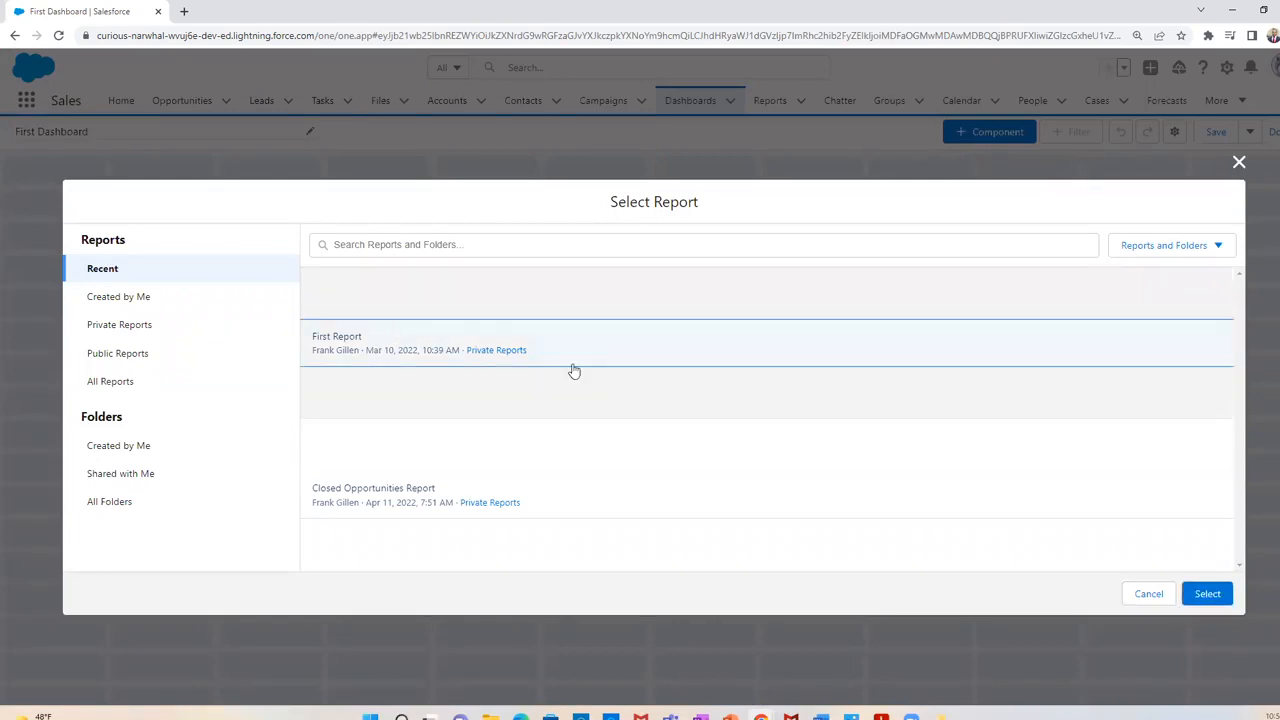
left_click(1205, 594)
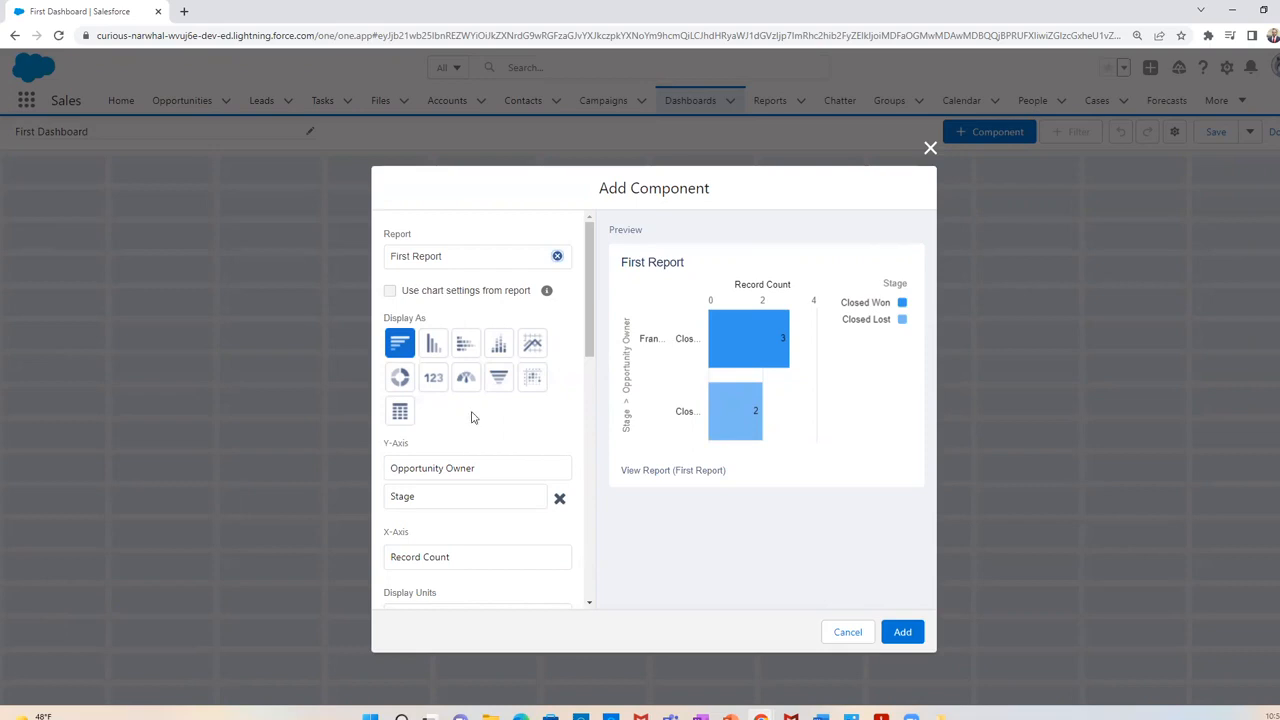
- Preview the report as vertical bar, stacked horizontal bar, stacked vertical bar and donut charts, and try another slicing field for the donut
left_click(434, 345)
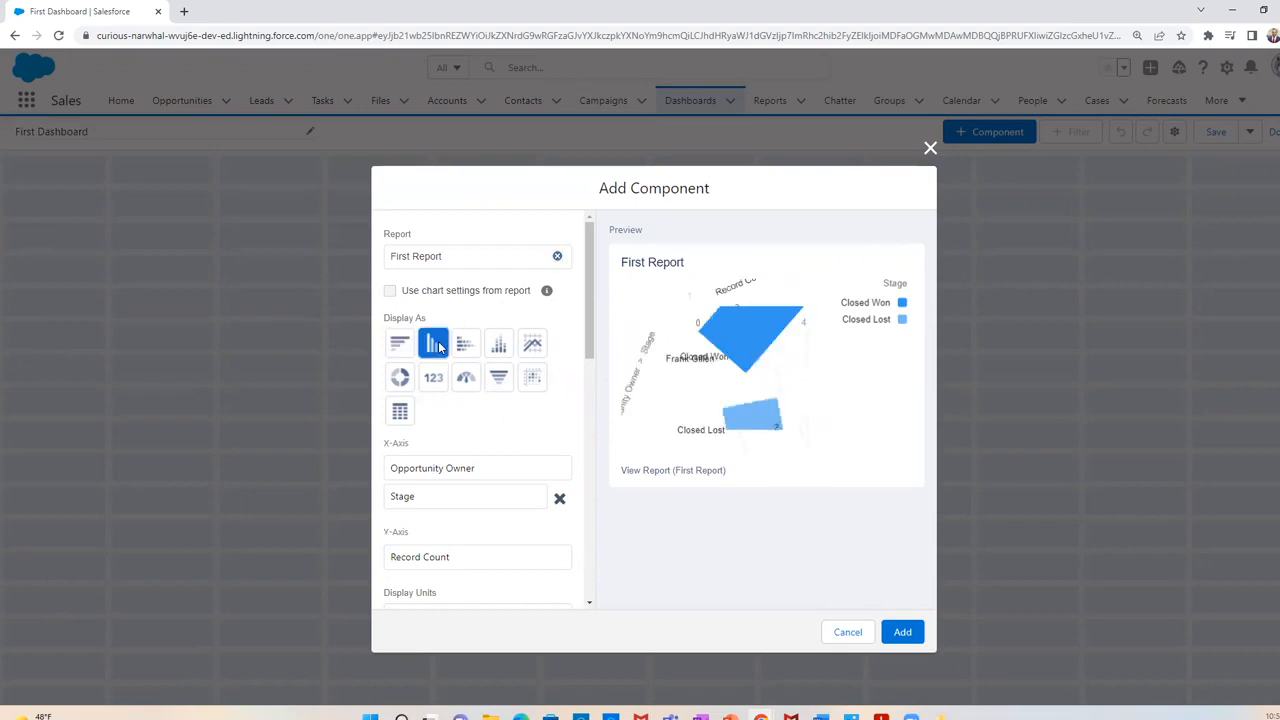
left_click(466, 345)
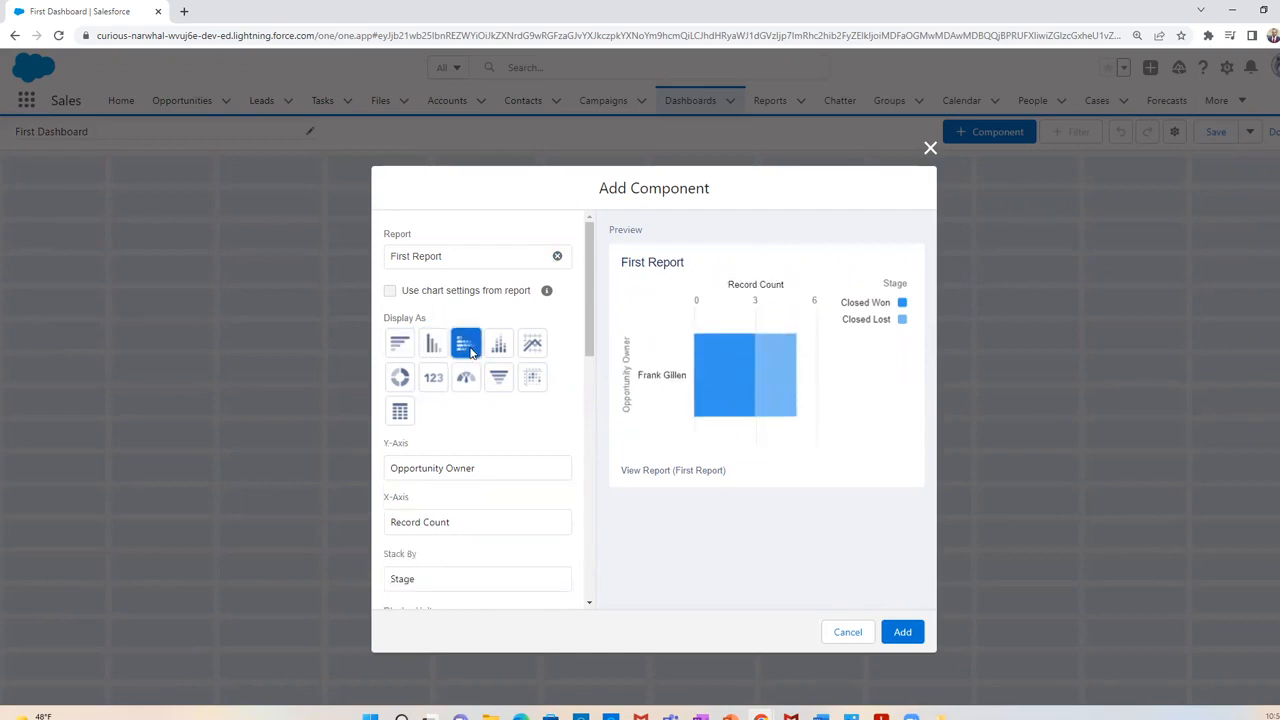
left_click(499, 345)
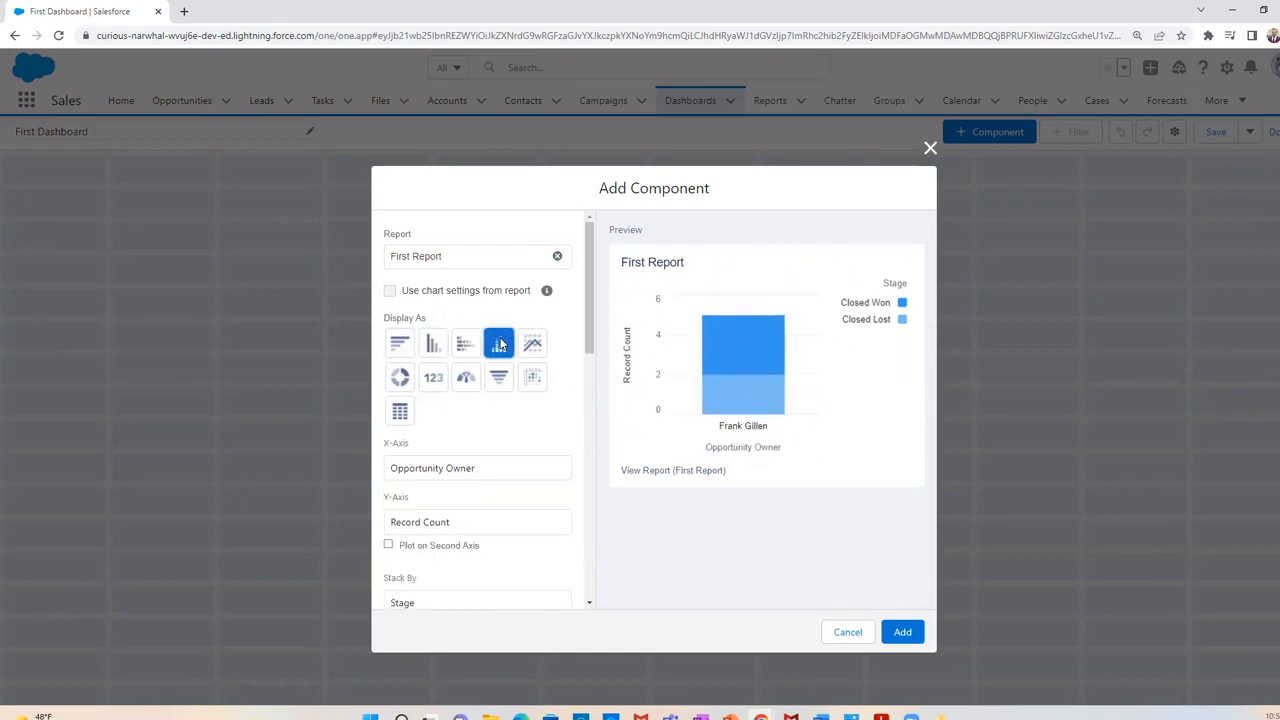
left_click(401, 379)
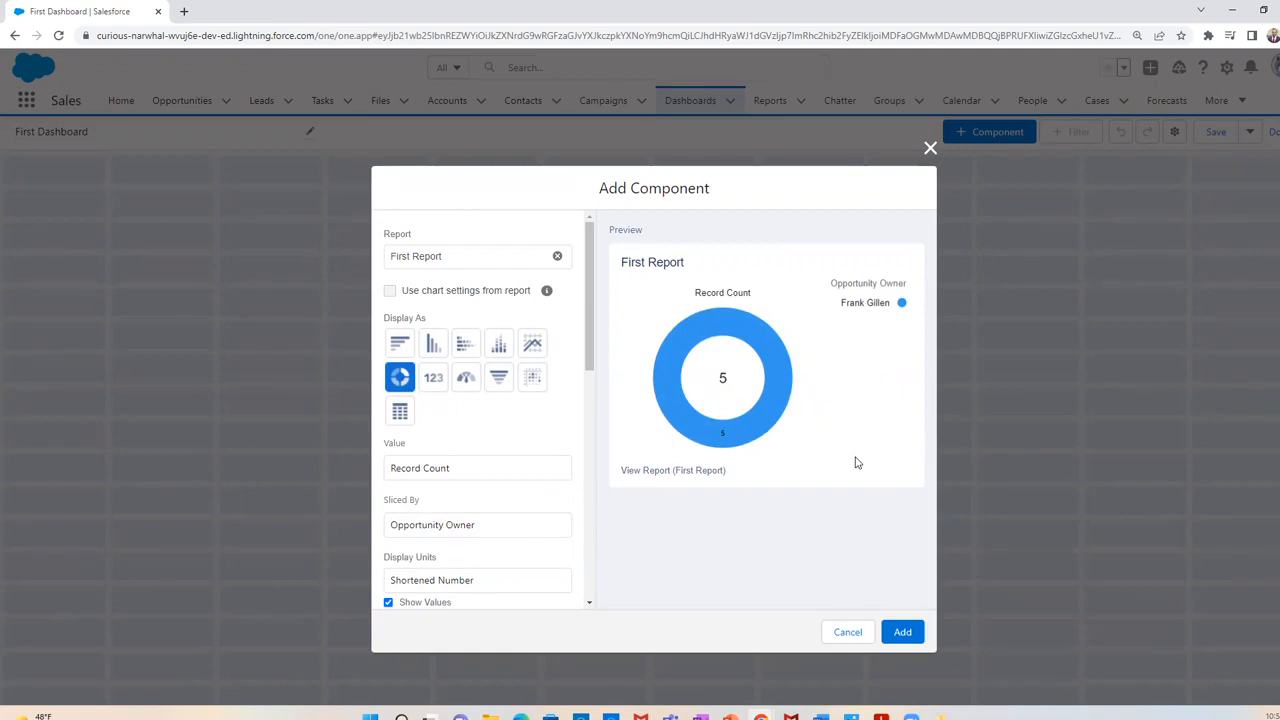
left_click(471, 528)
left_click(444, 560)
- Preview the report as a gauge chart and examine its measure options and segment ranges
left_click(466, 382)
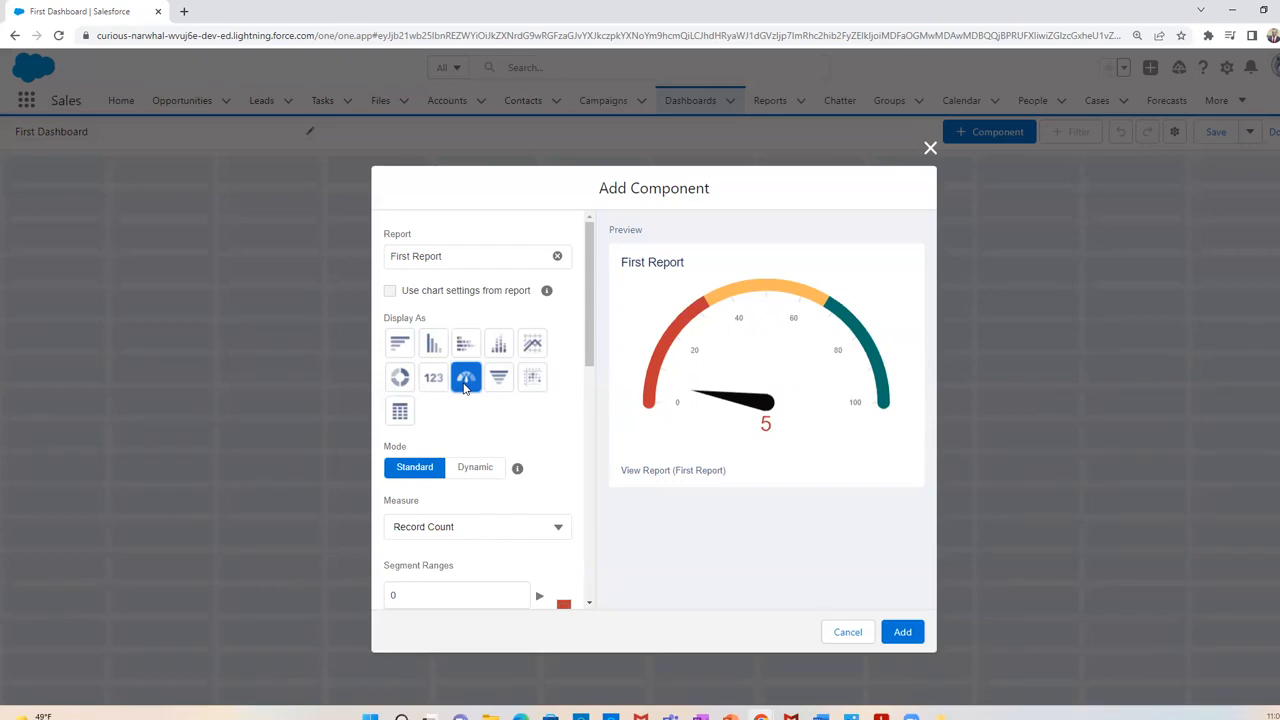
scroll(455, 330, "down", 2)
left_click(452, 325)
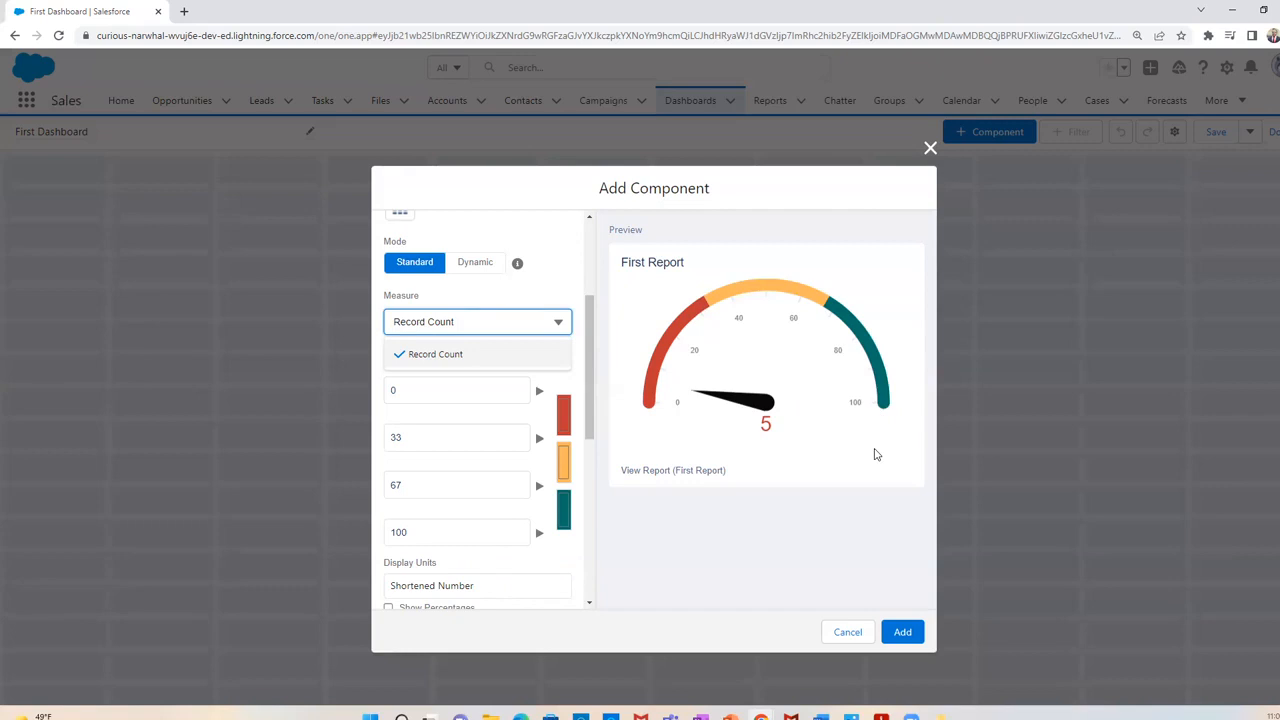
scroll(520, 440, "up", 3)
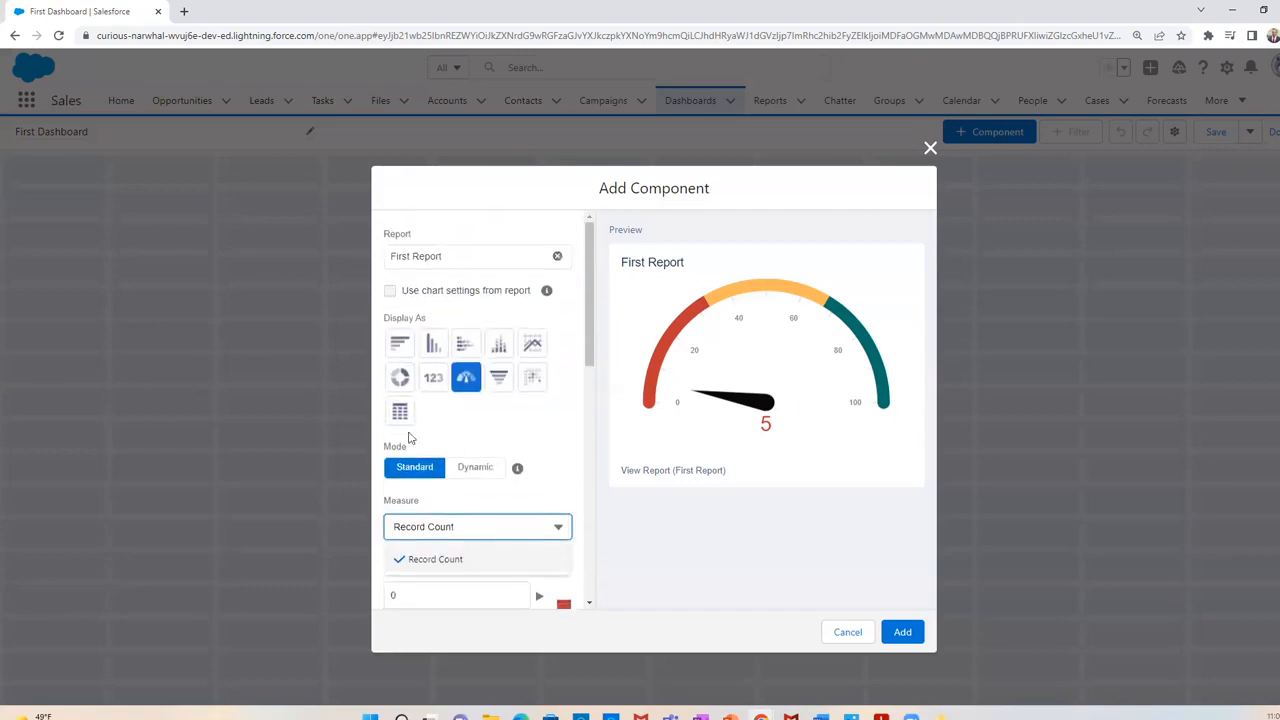
- Display the component as a vertical bar chart and title it "Closed Opportunities"
left_click(430, 346)
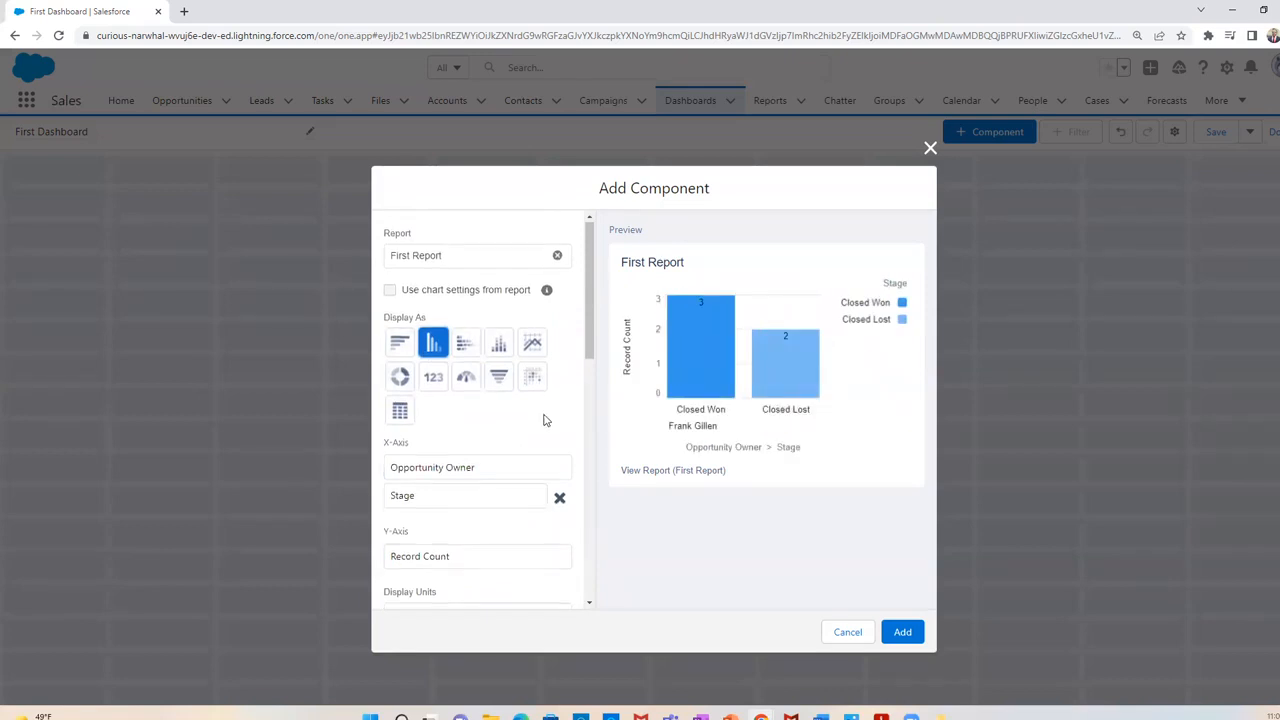
scroll(546, 418, "down", 5)
scroll(546, 418, "down", 3)
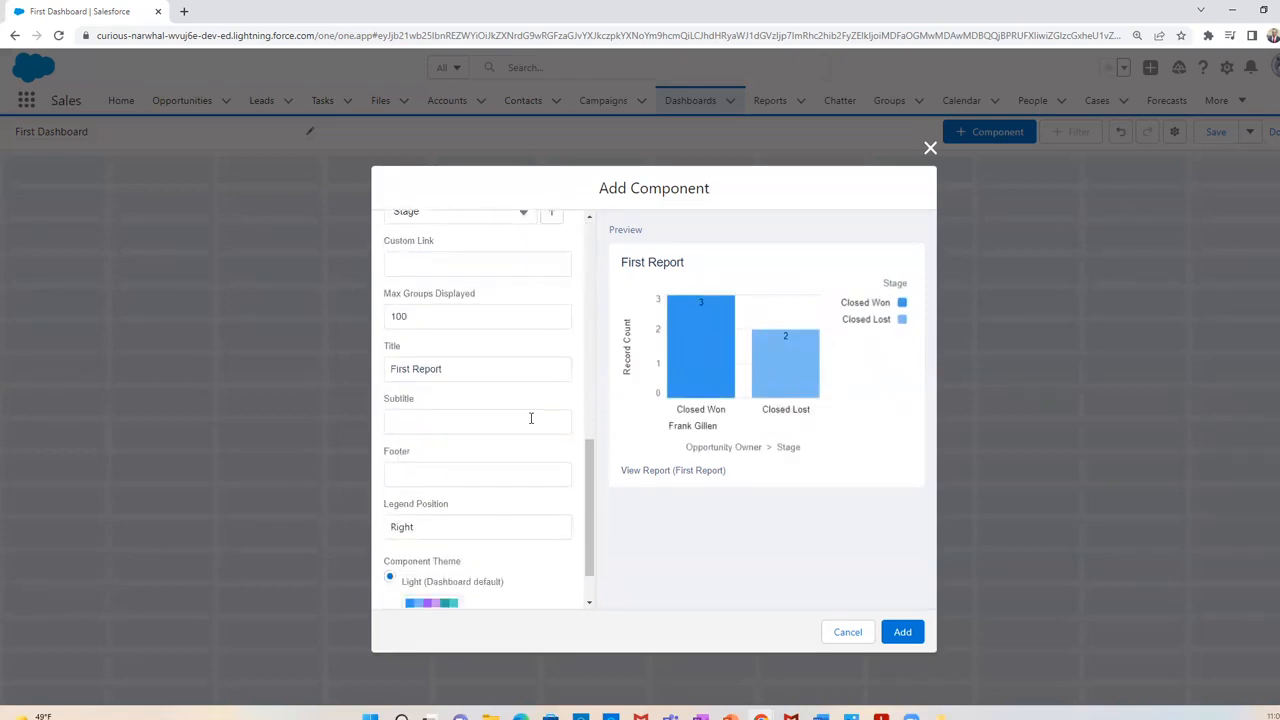
double_click(490, 324)
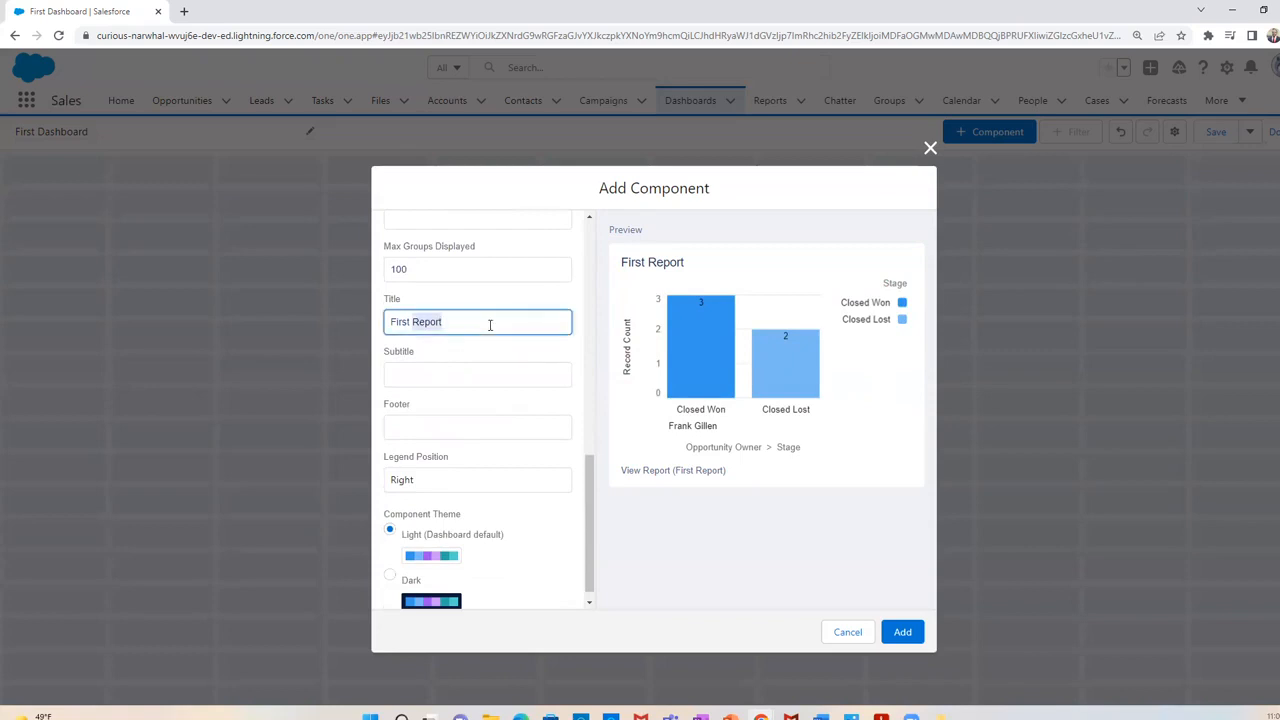
key("BackSpace")
key("BackSpace")
key("BackSpace")
key("BackSpace")
key("BackSpace")
key("BackSpace")
key("BackSpace")
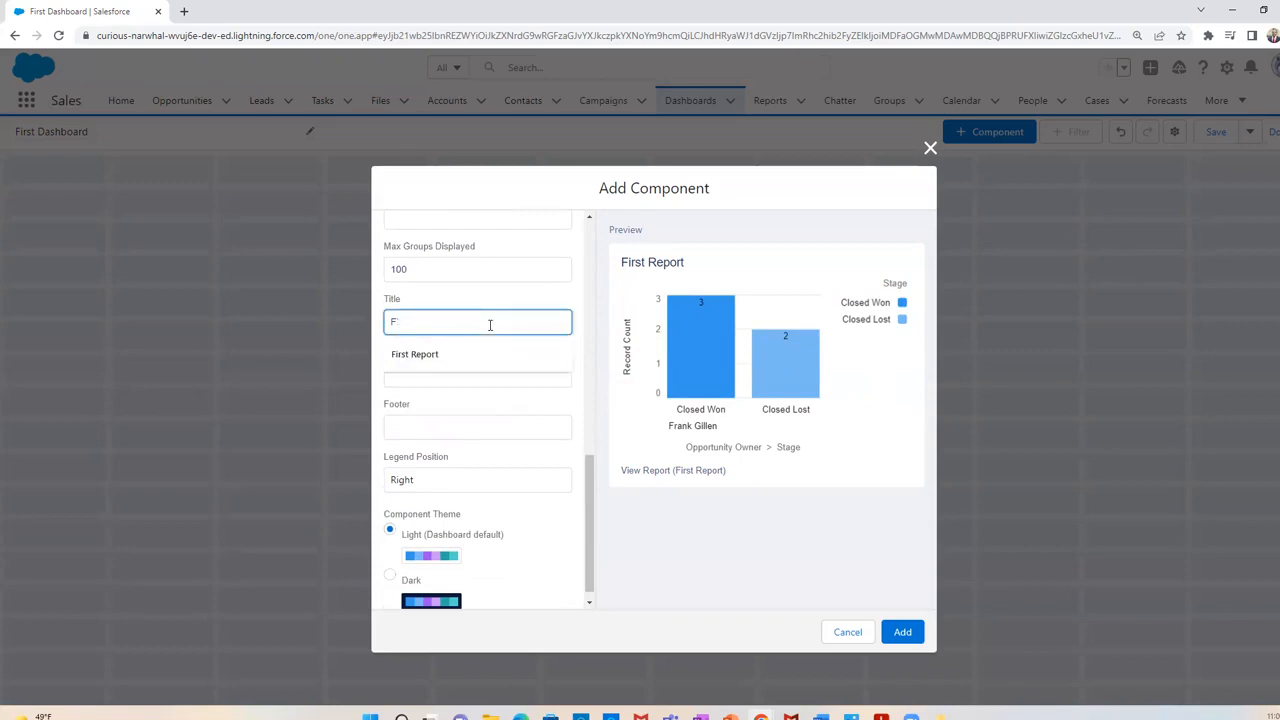
type("Closed Opportunities")
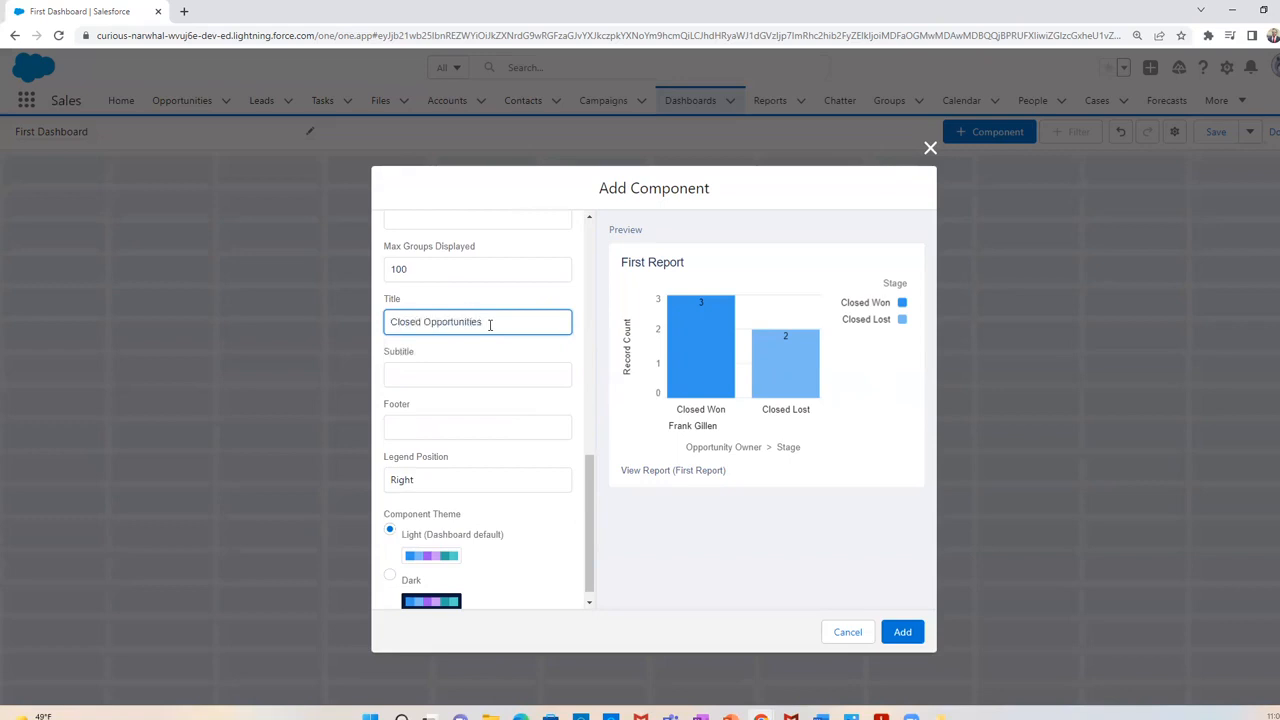
- Apply the Dark component theme to the bar chart and add it to the dashboard
left_click(511, 374)
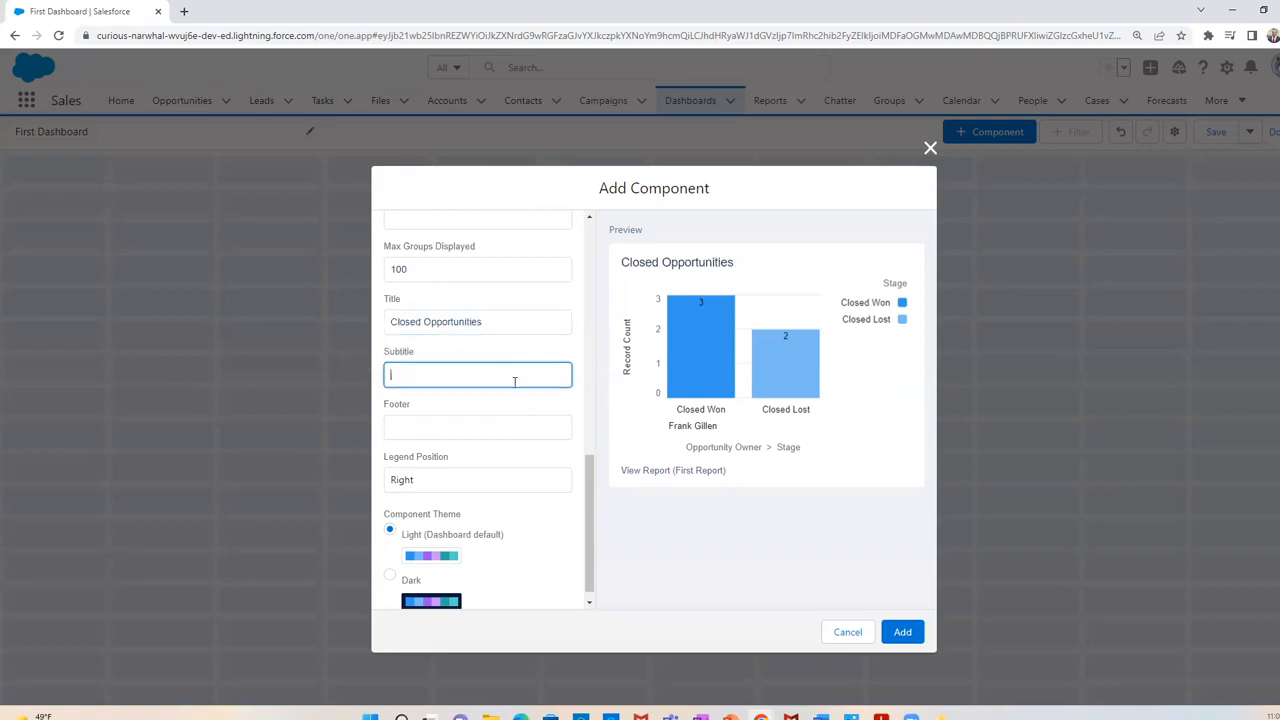
left_click(478, 512)
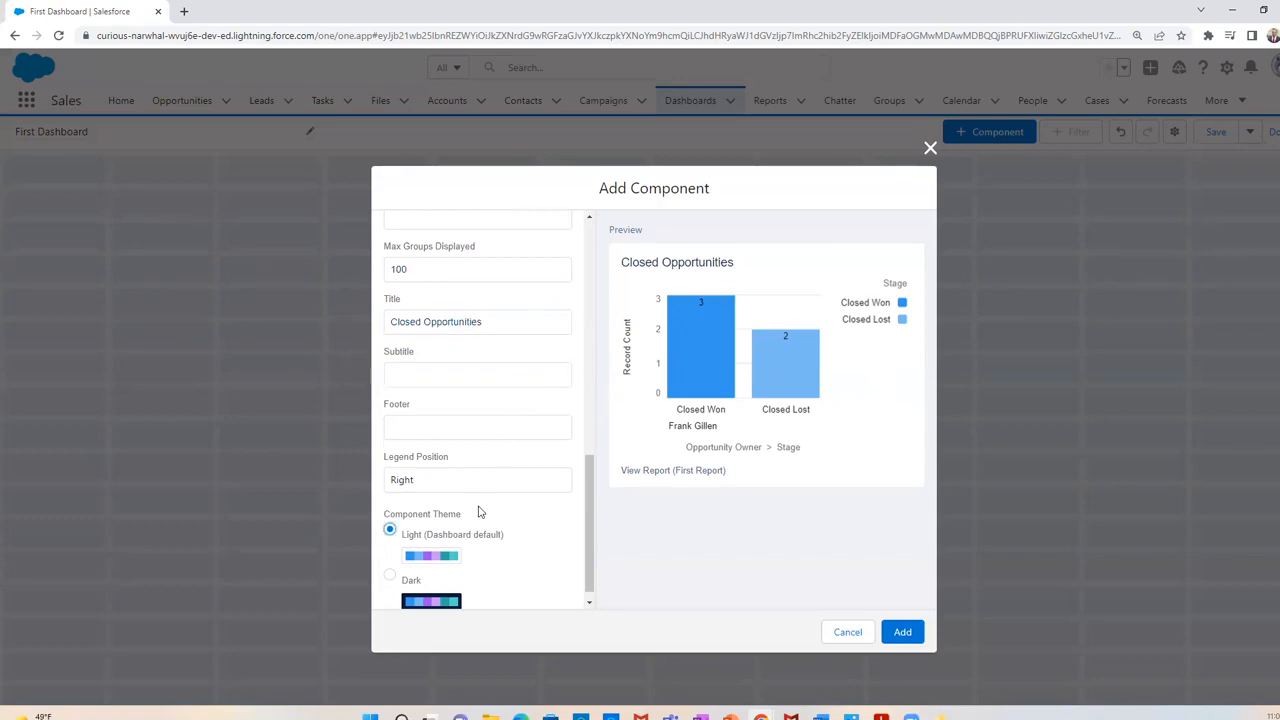
left_click(391, 577)
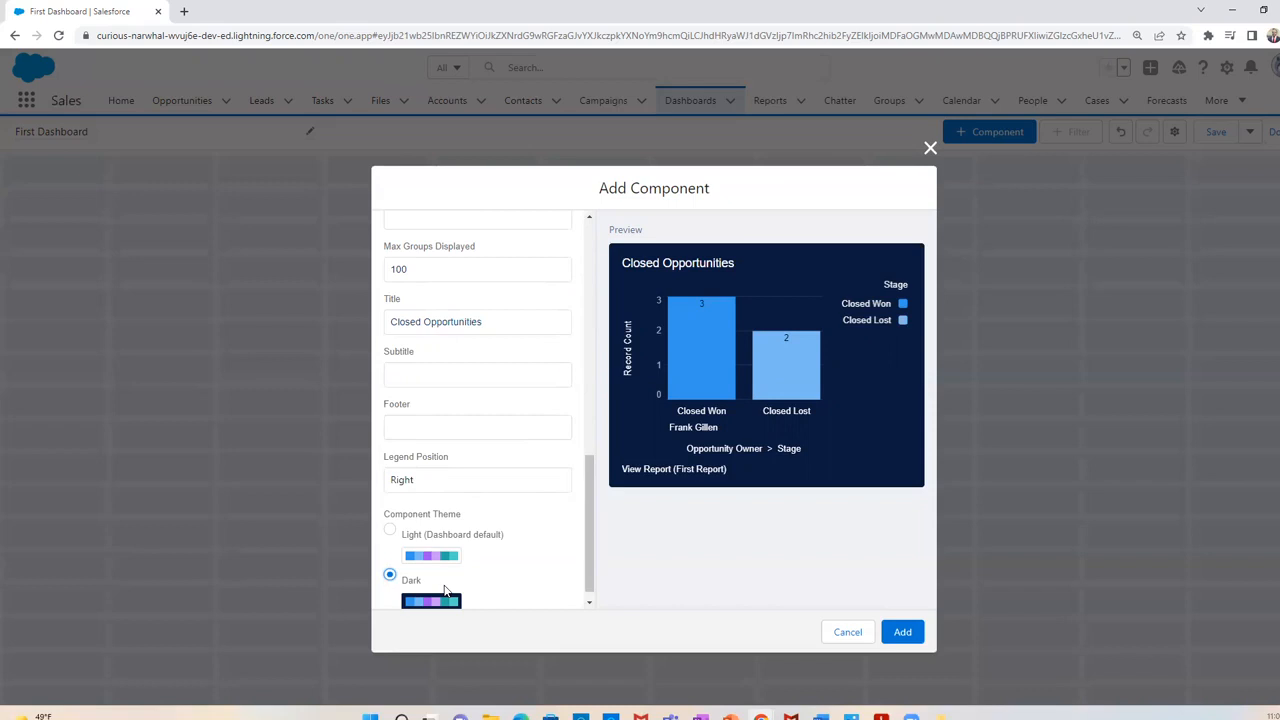
scroll(551, 584, "down", 1)
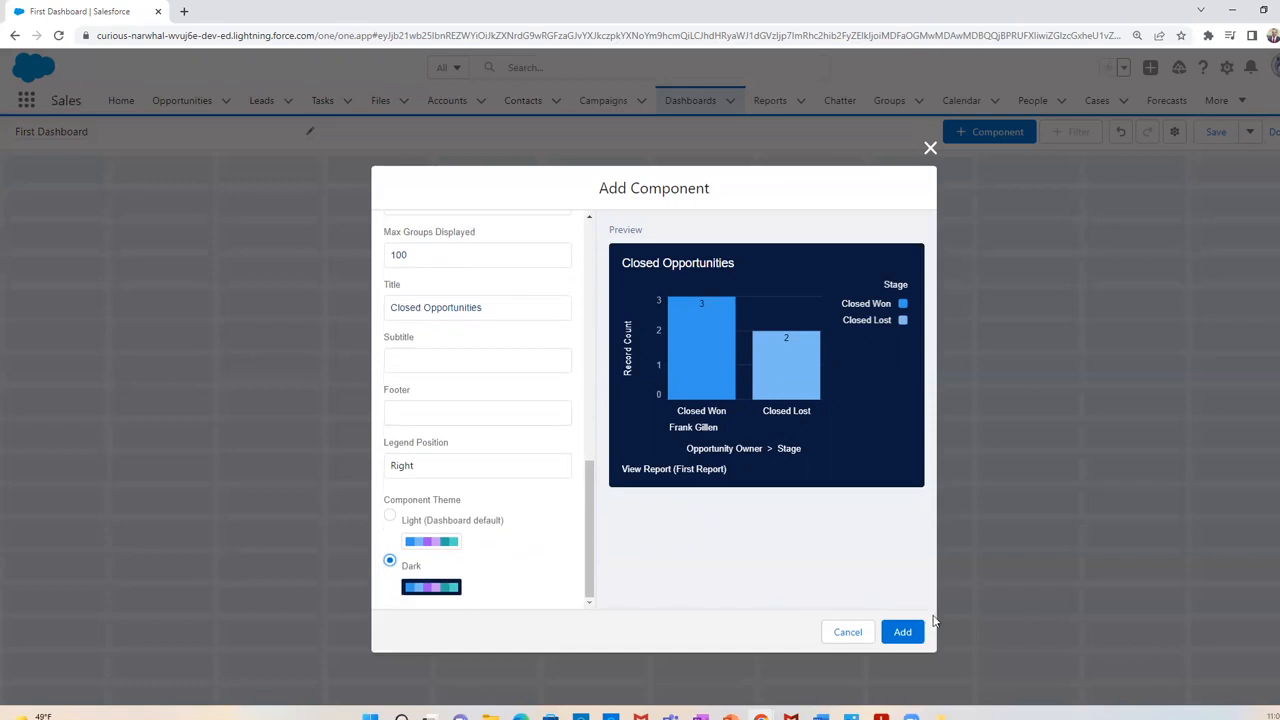
left_click(910, 632)
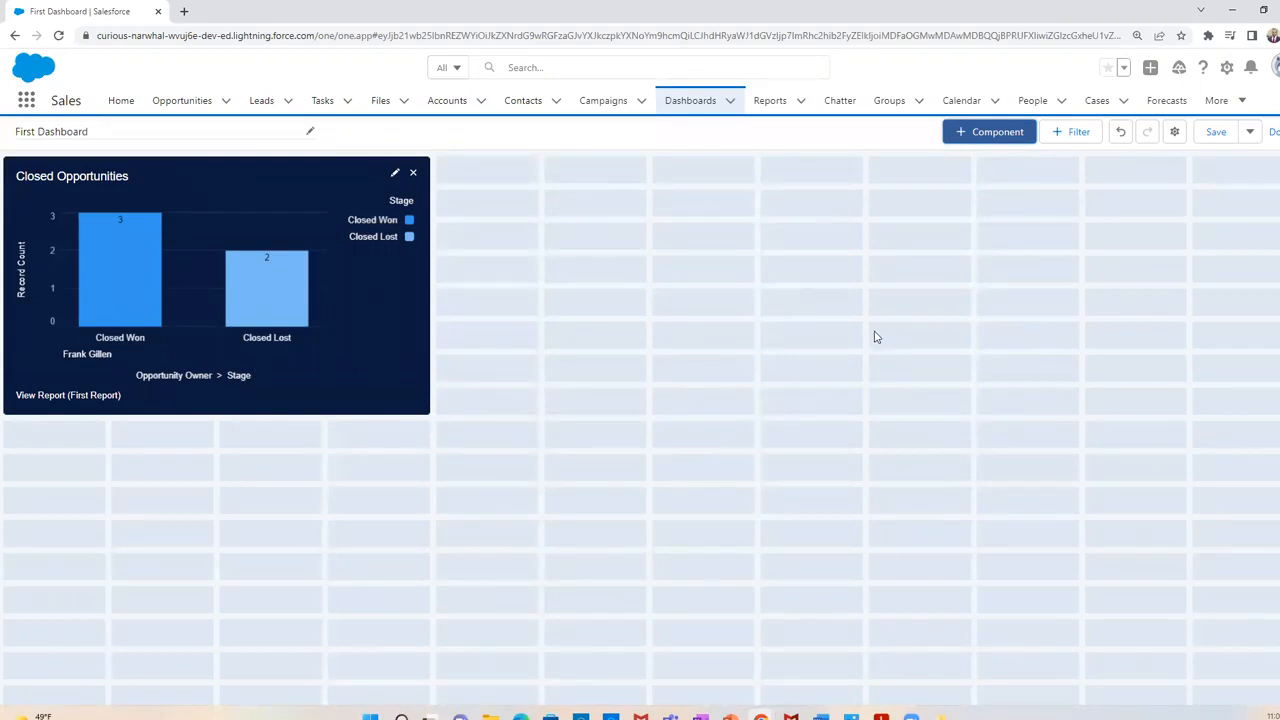
- Start a second component from "First Report" and display it as a metric showing the record count
left_click(970, 138)
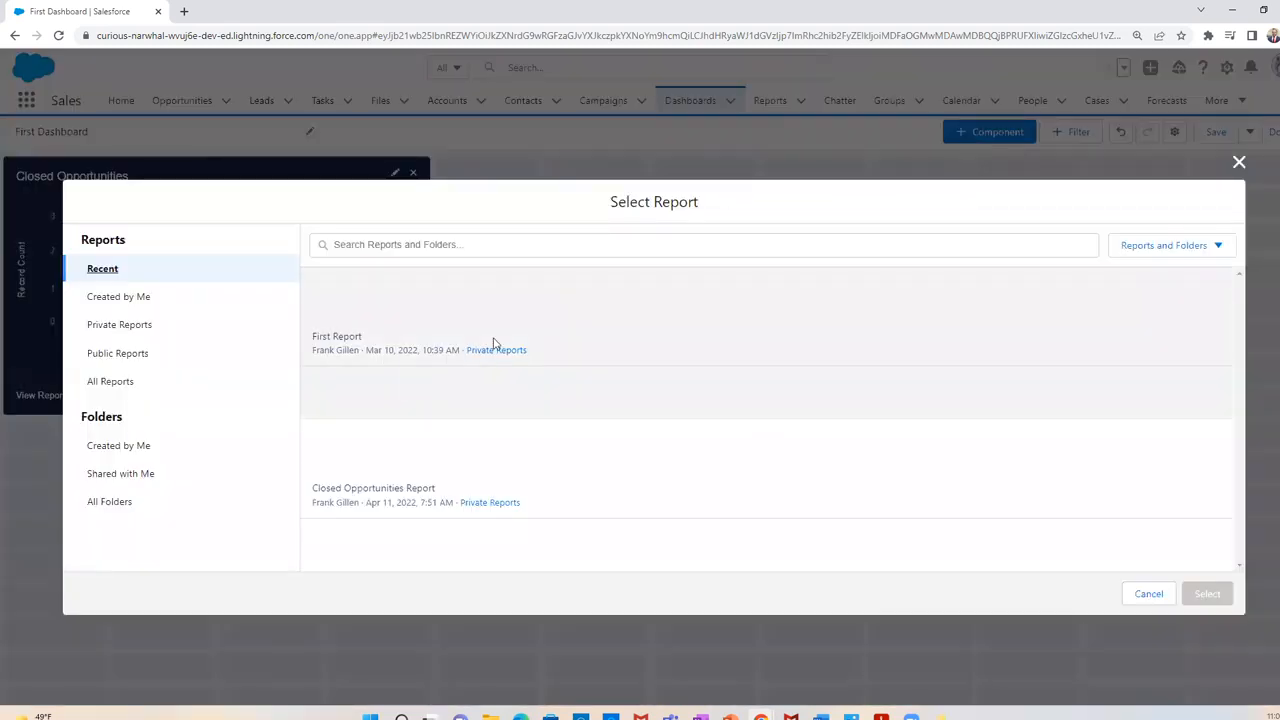
left_click(337, 342)
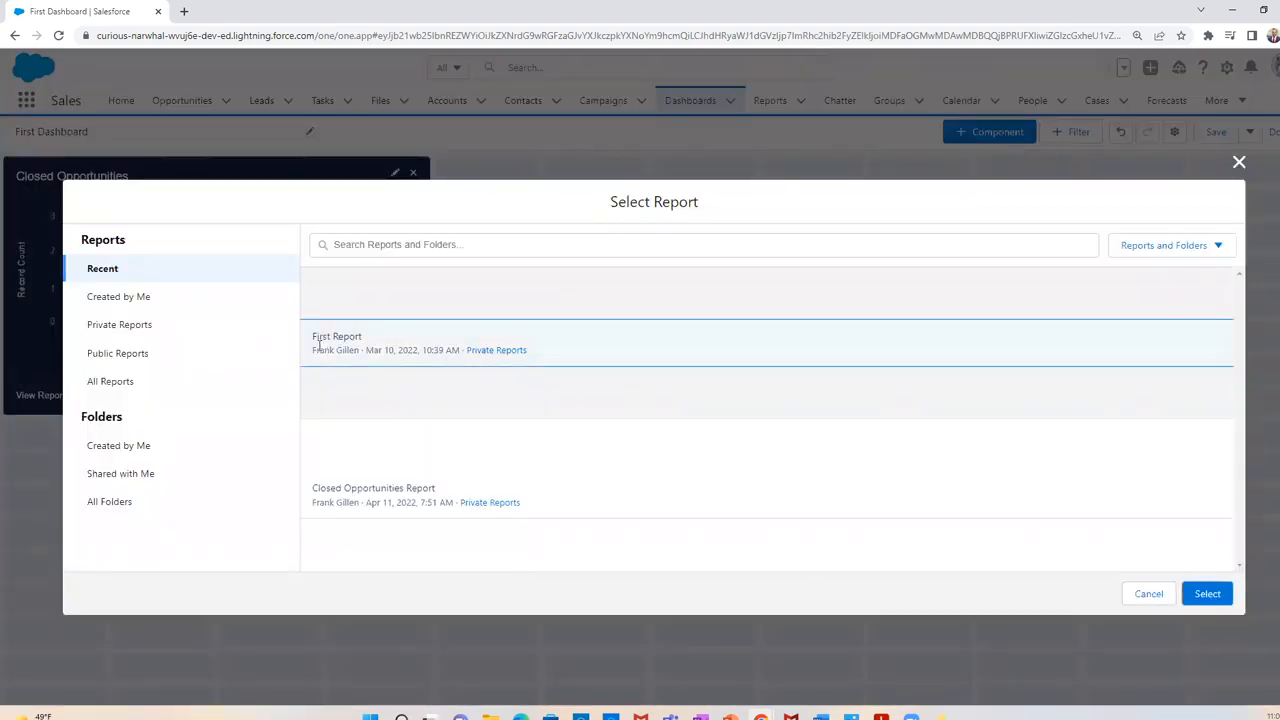
left_click(1207, 593)
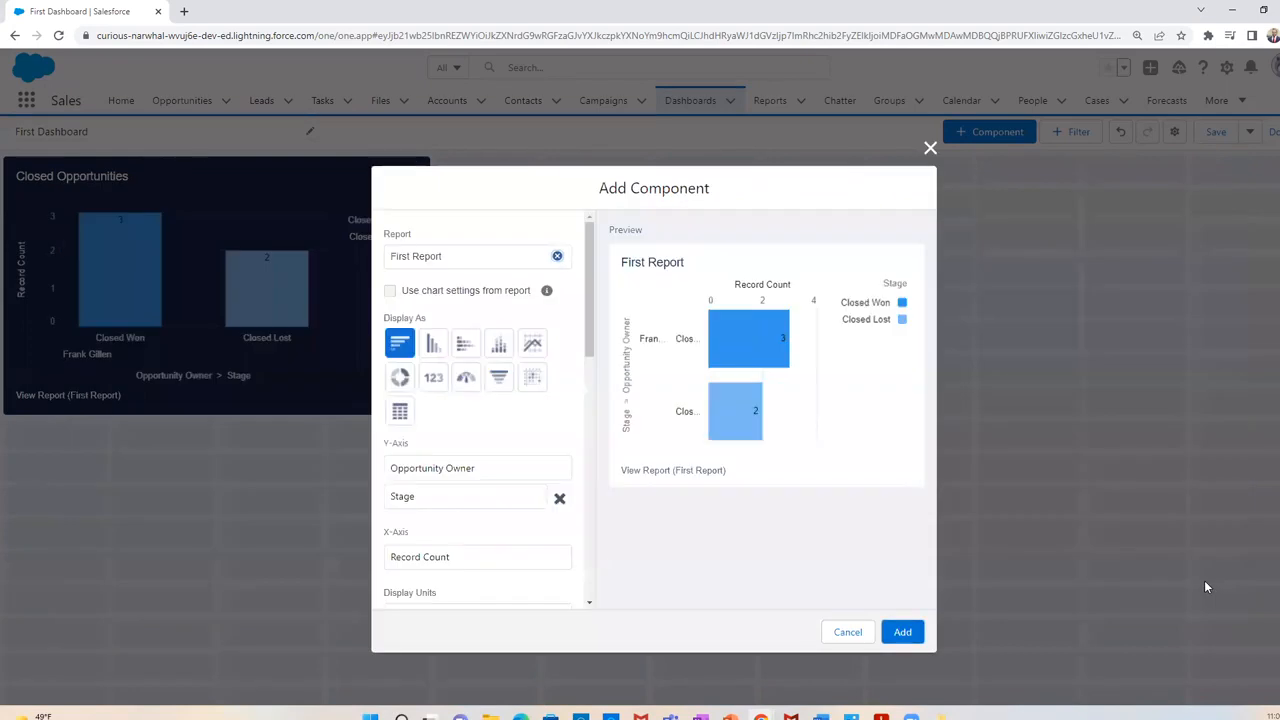
left_click(433, 377)
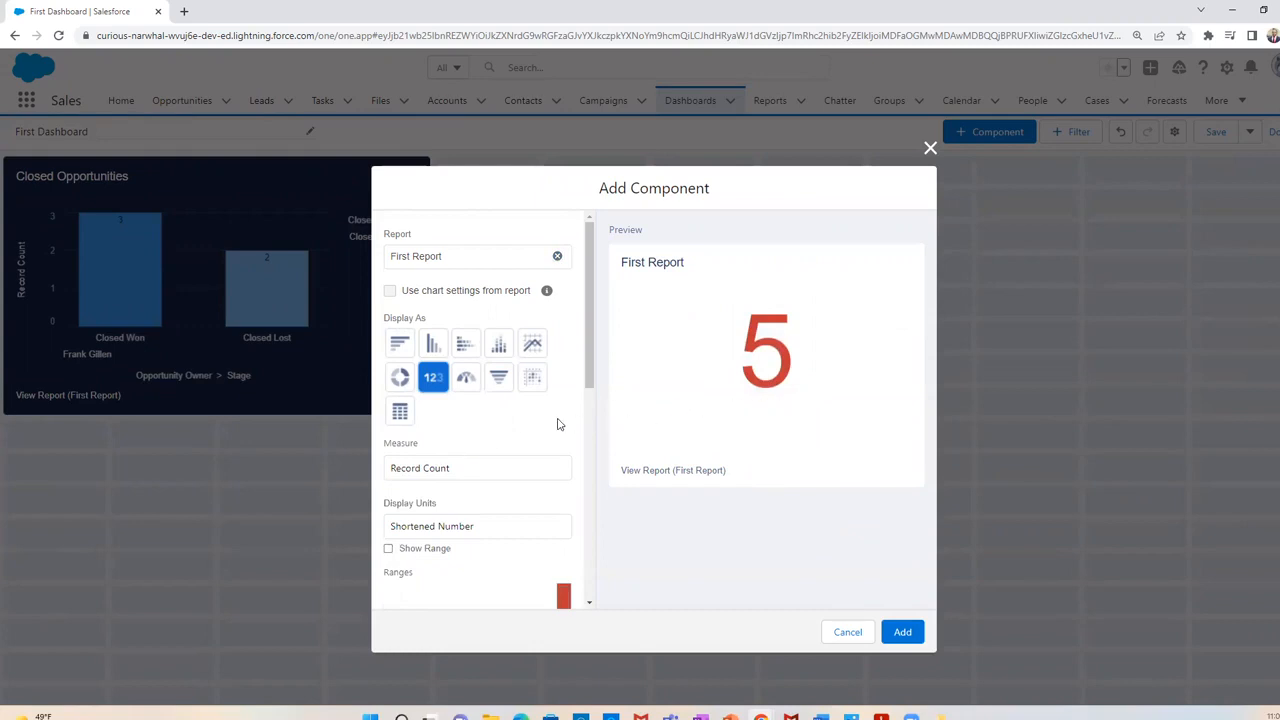
- Set the metric's color range breakpoints to 4 and 5
scroll(531, 511, "down", 3)
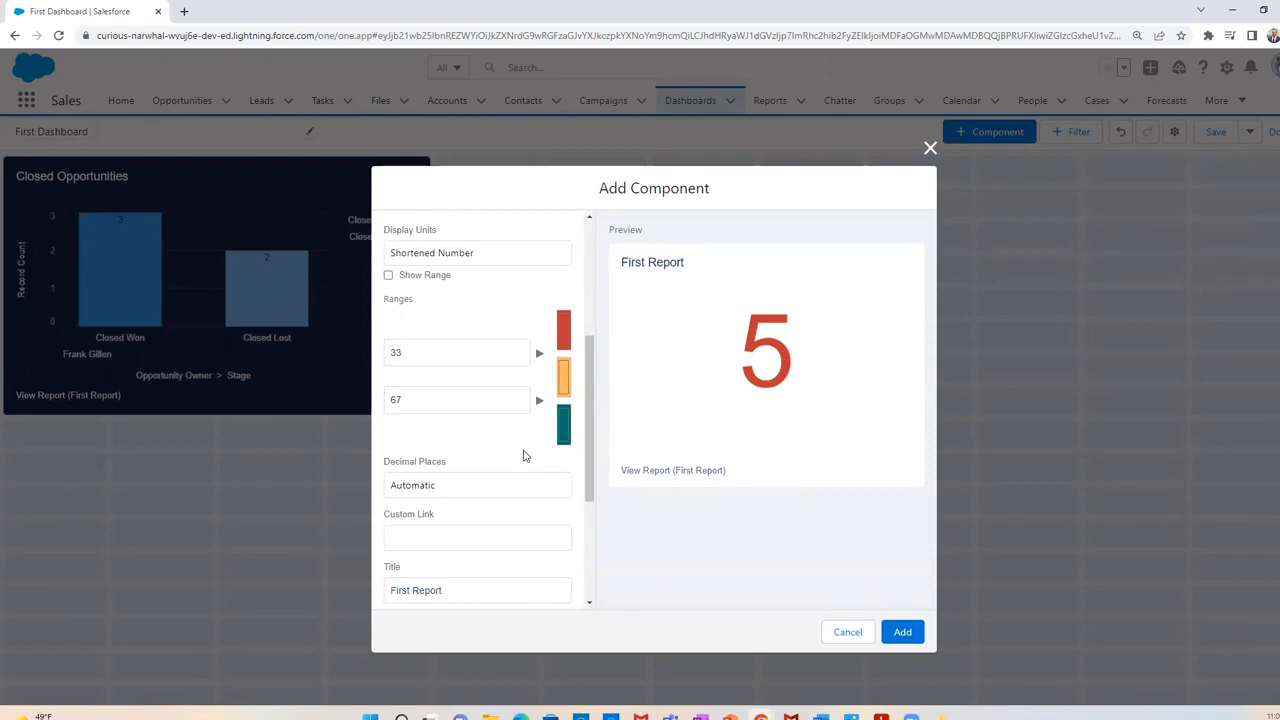
left_click(403, 352)
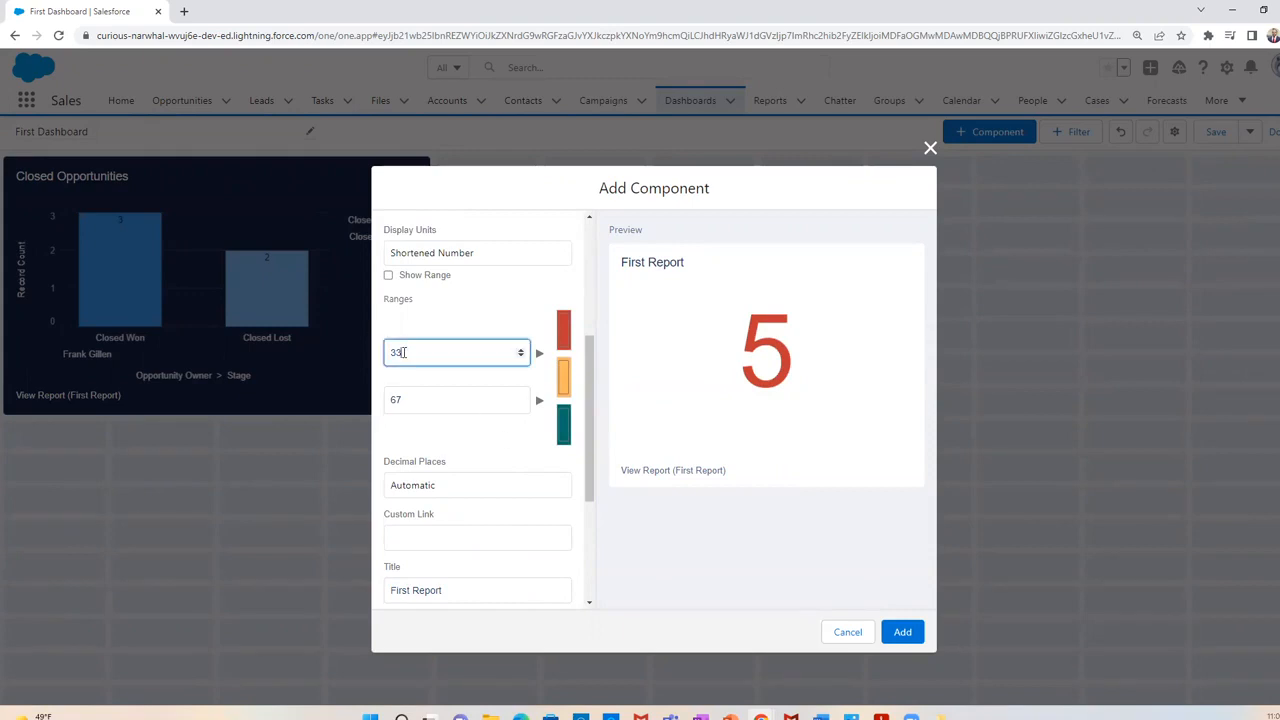
key("BackSpace")
key("BackSpace")
type("4")
key("Tab")
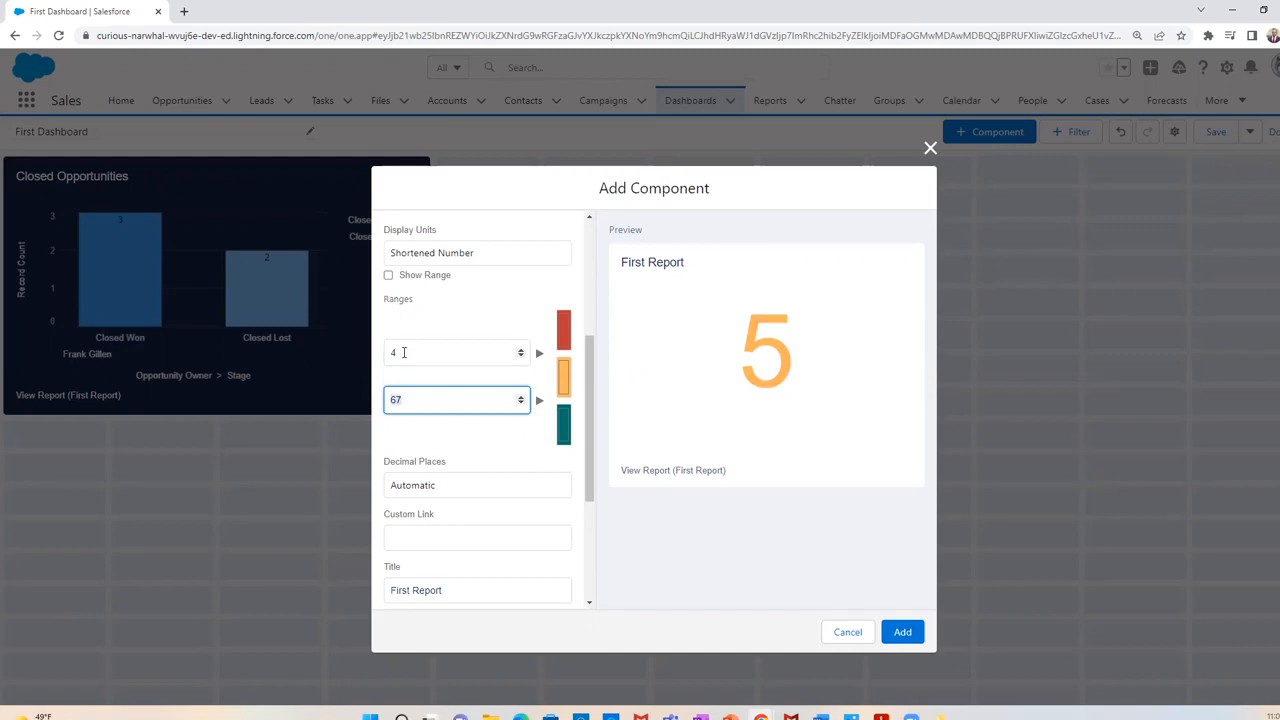
type("5")
key("Tab")
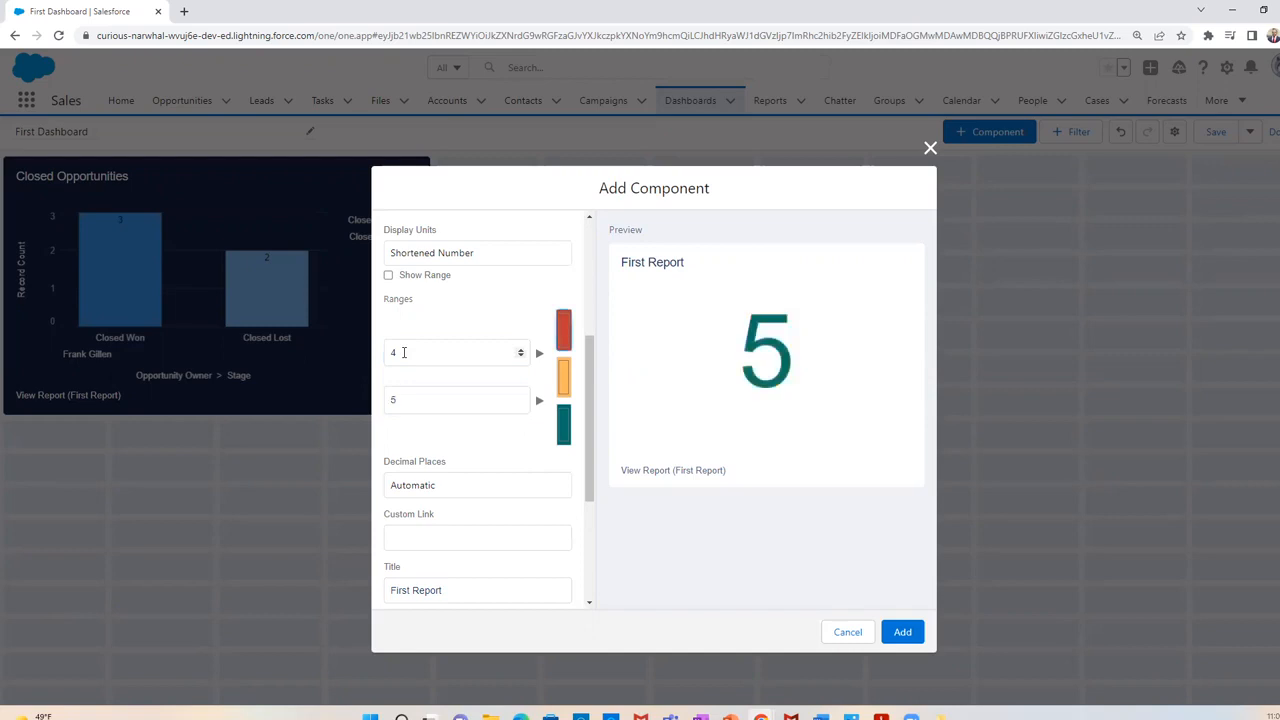
- Title the metric component "Total Closed Opportunities" and add it to the dashboard
scroll(406, 360, "down", 2)
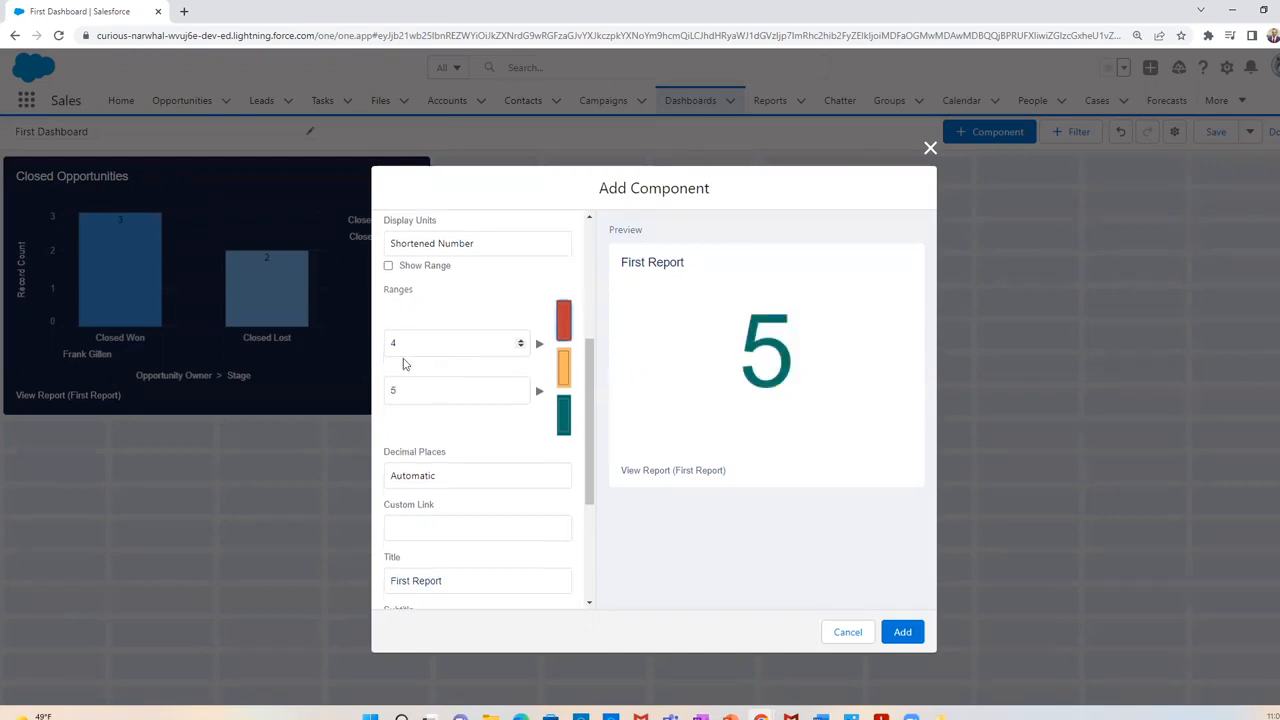
left_click(469, 389)
key("ctrl+a")
key("BackSpace")
type("Total Closed Opportunities")
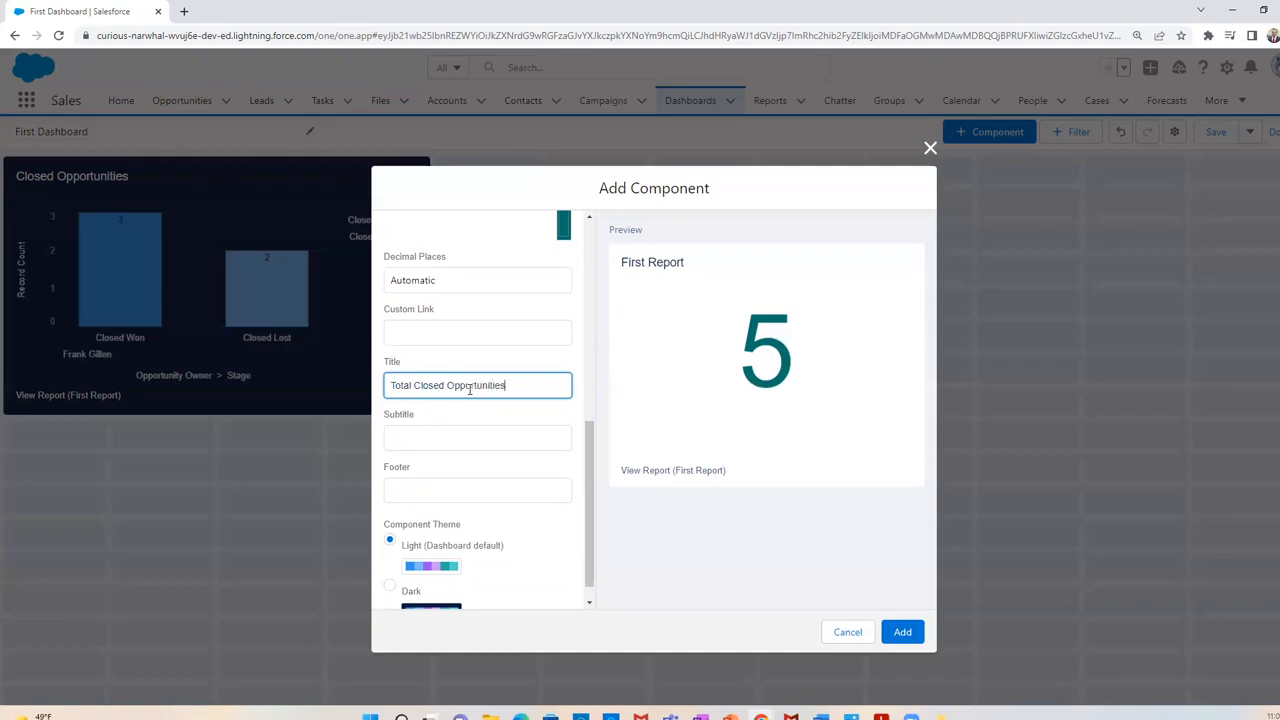
left_click(902, 632)
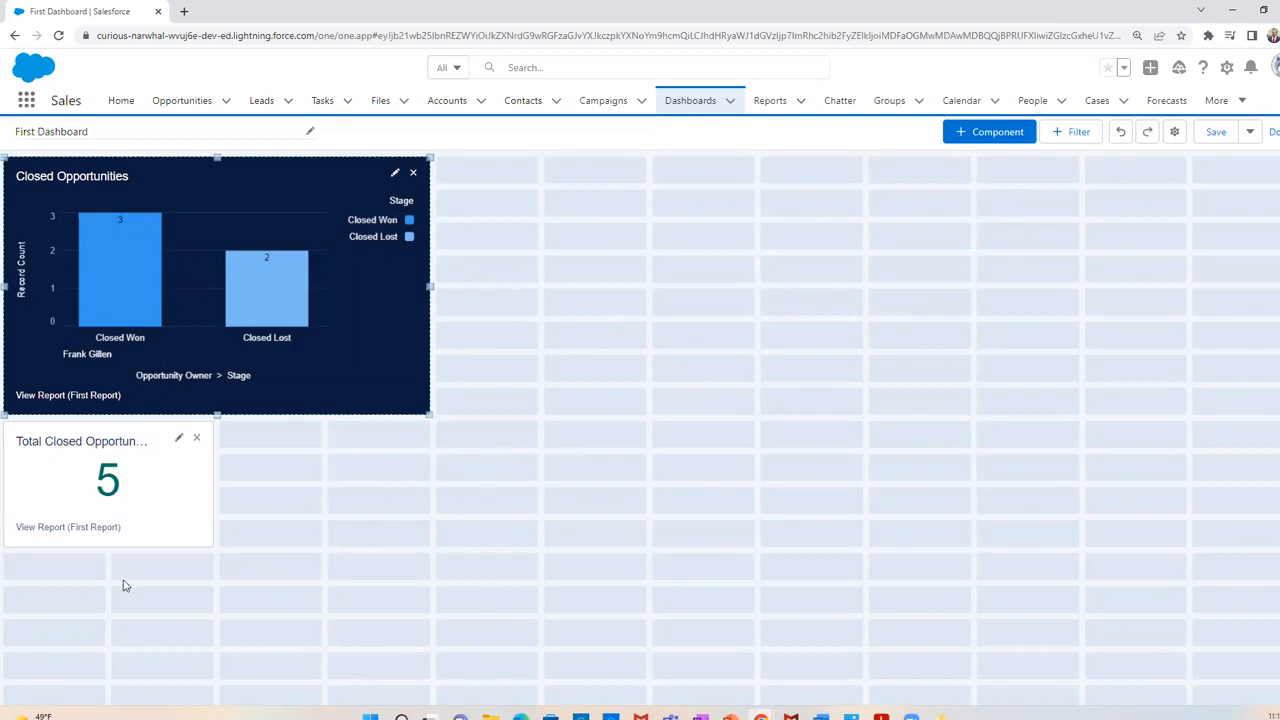
- Enlarge the "Total Closed Opportunities" metric to match the bar chart's width, then save the dashboard and finish editing
left_click(136, 500)
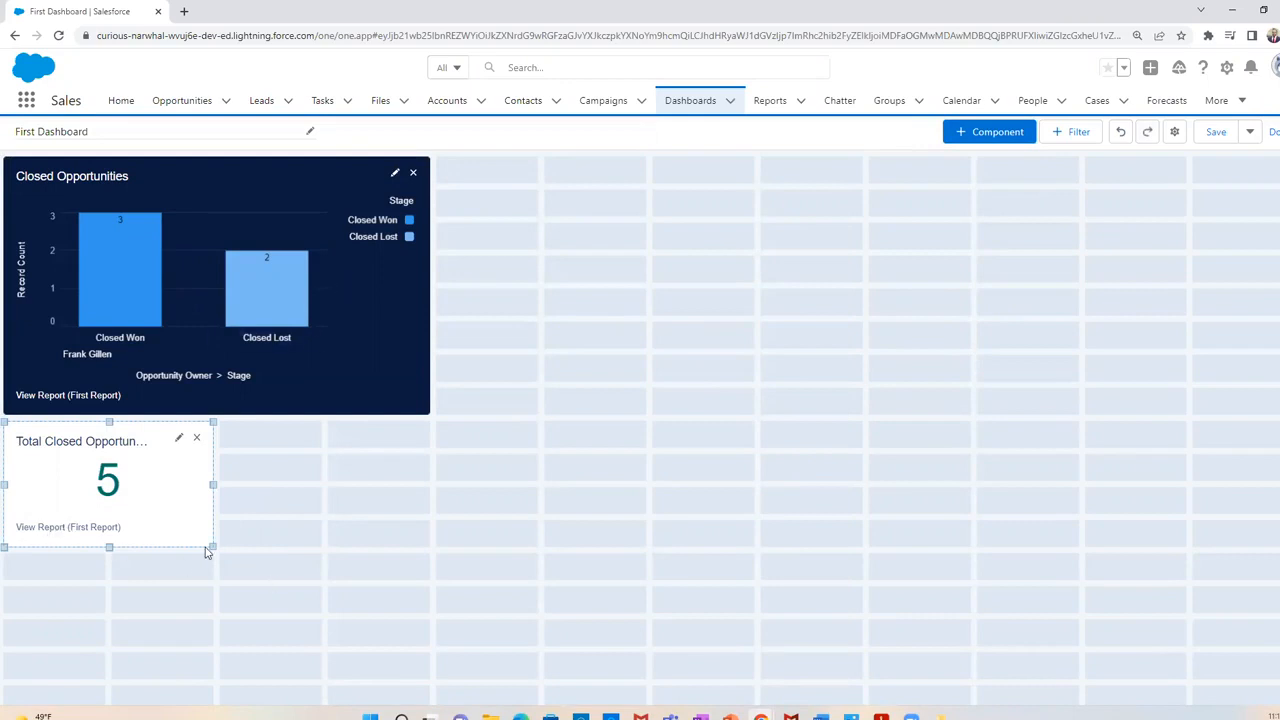
left_click_drag(213, 546, 429, 647)
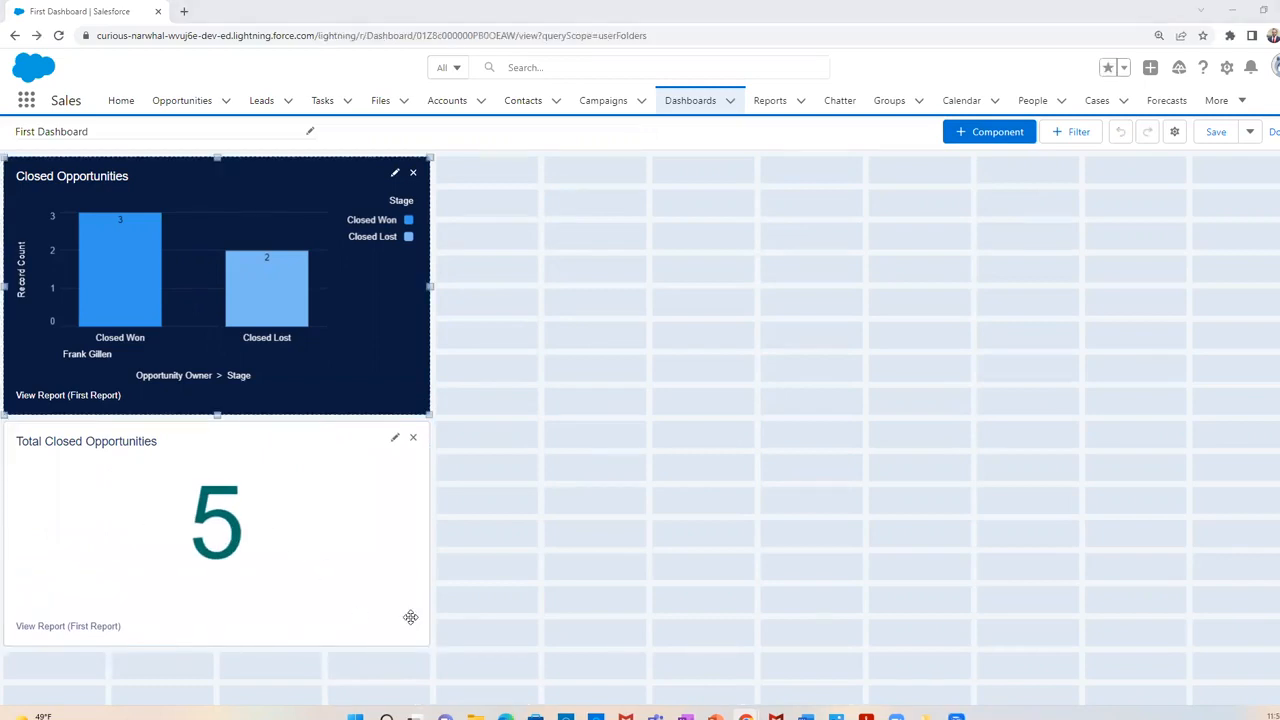
left_click(1233, 135)
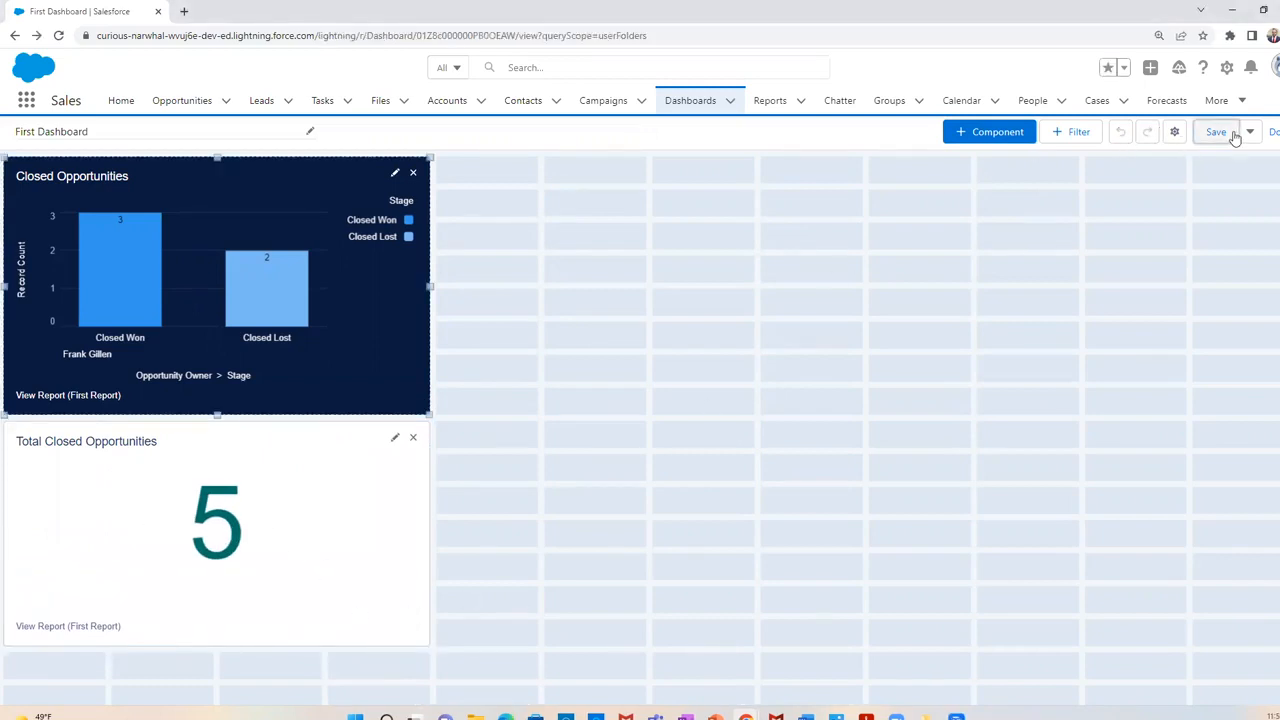
left_click(1275, 133)
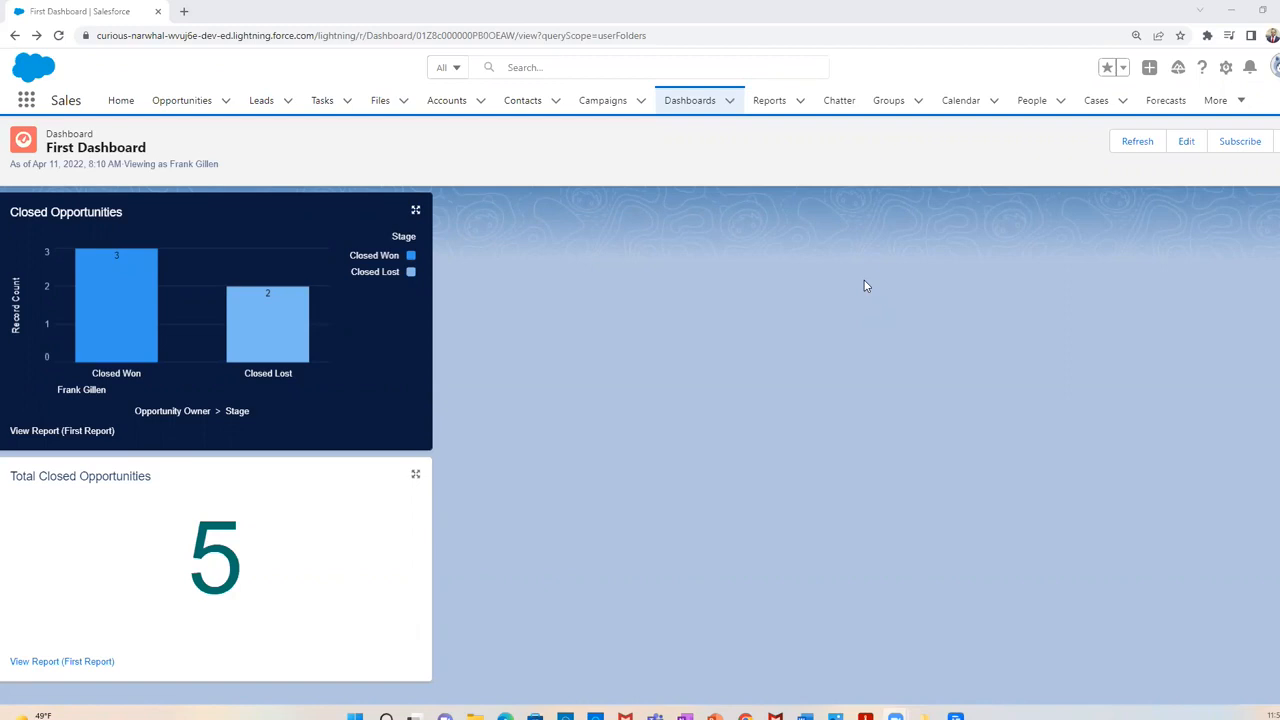
- Examine the report records behind the Closed Won bar, the Closed Lost bar and the full First Report, returning to the dashboard each time
left_click(136, 343)
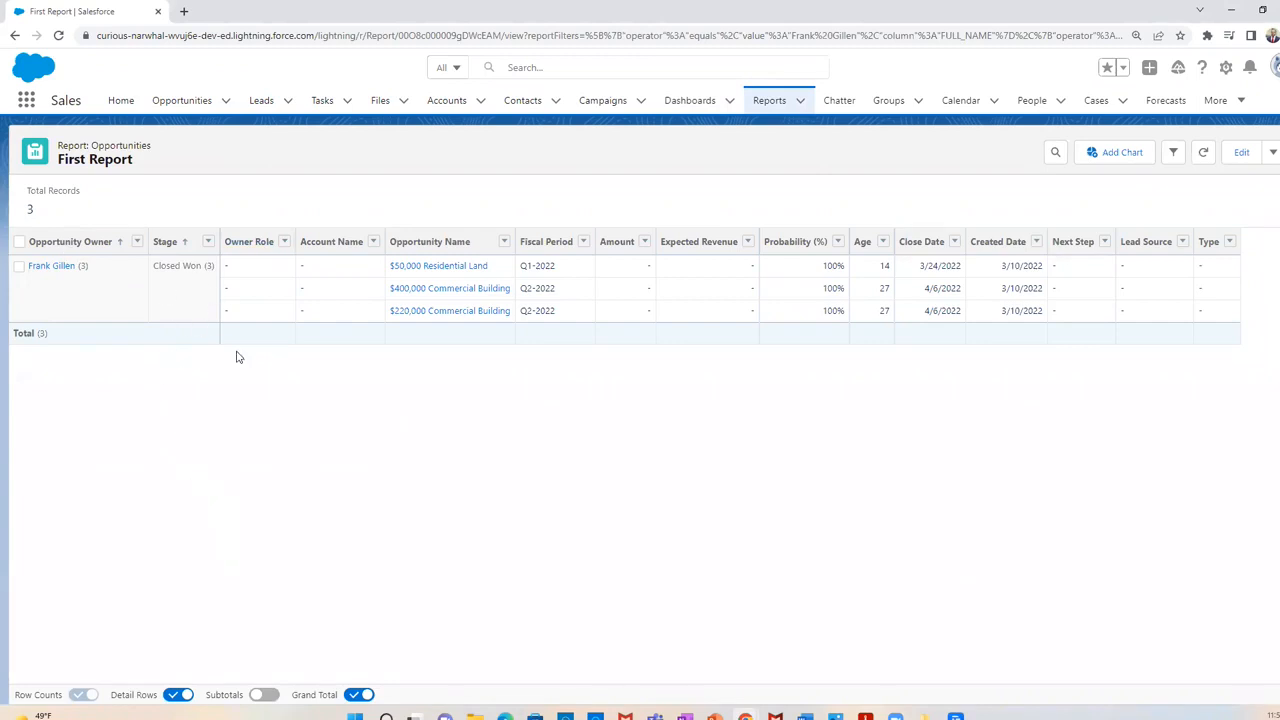
left_click(14, 36)
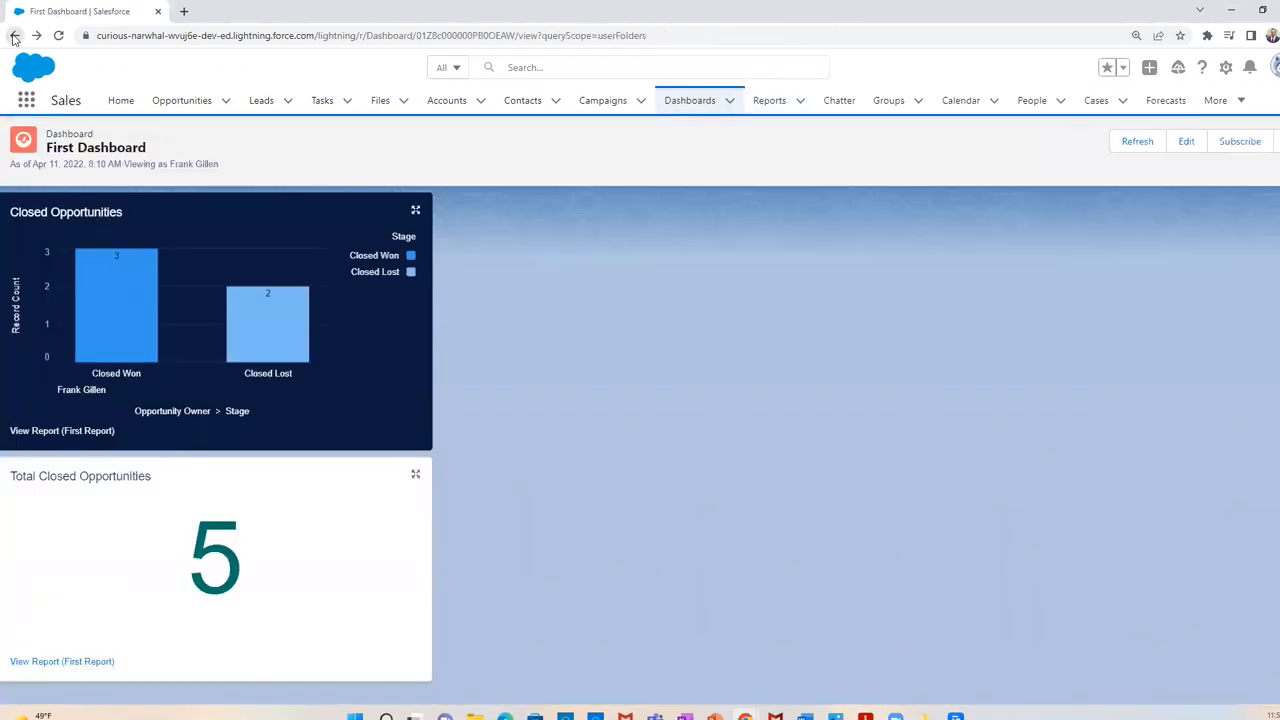
left_click(281, 334)
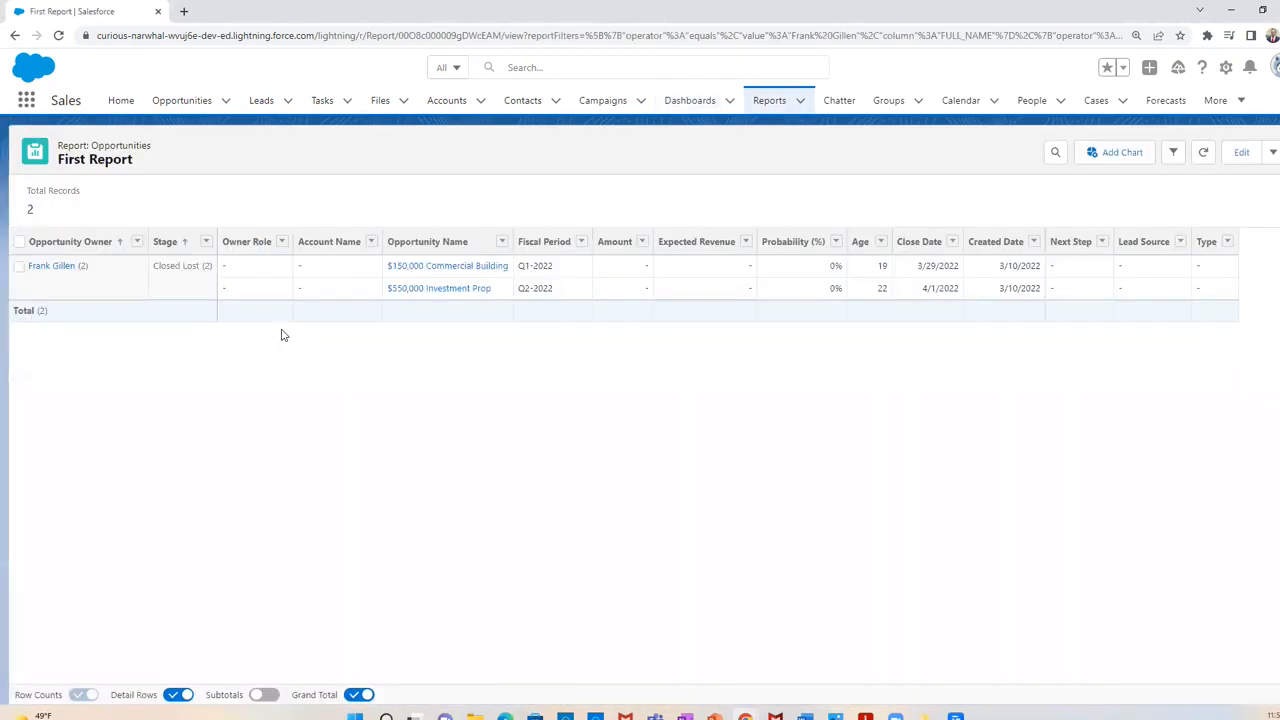
left_click(15, 36)
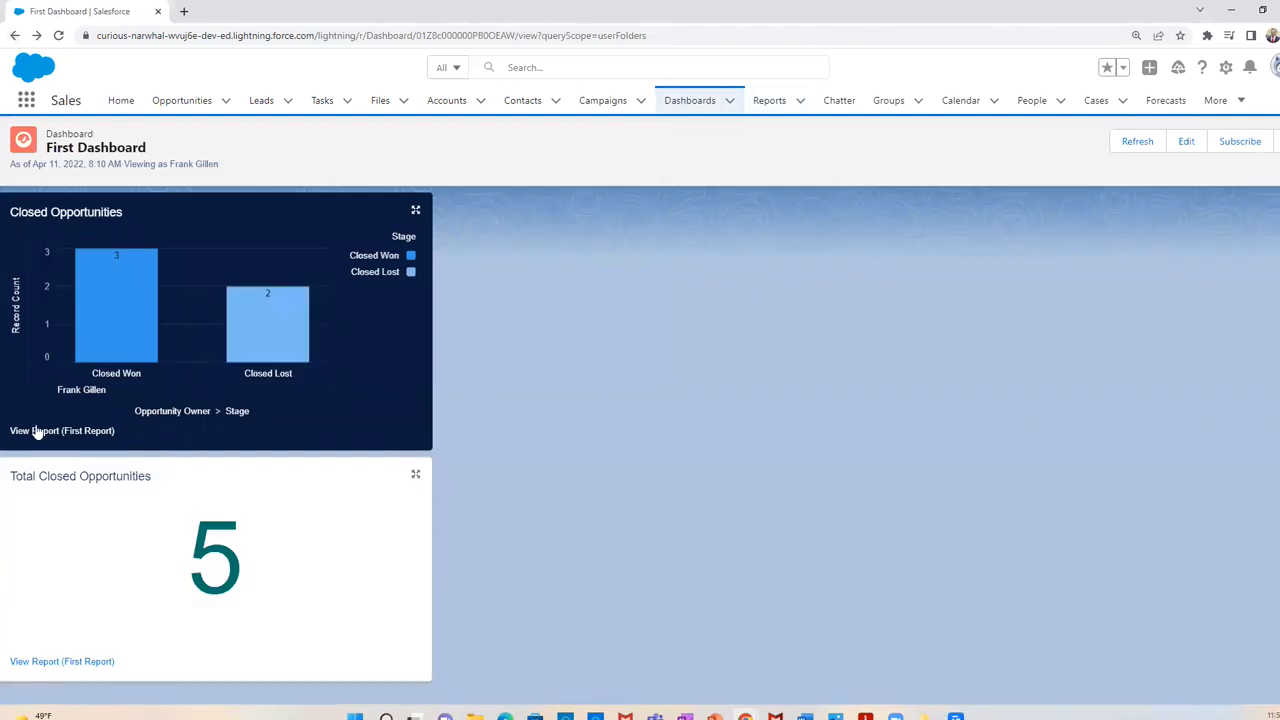
left_click(88, 432)
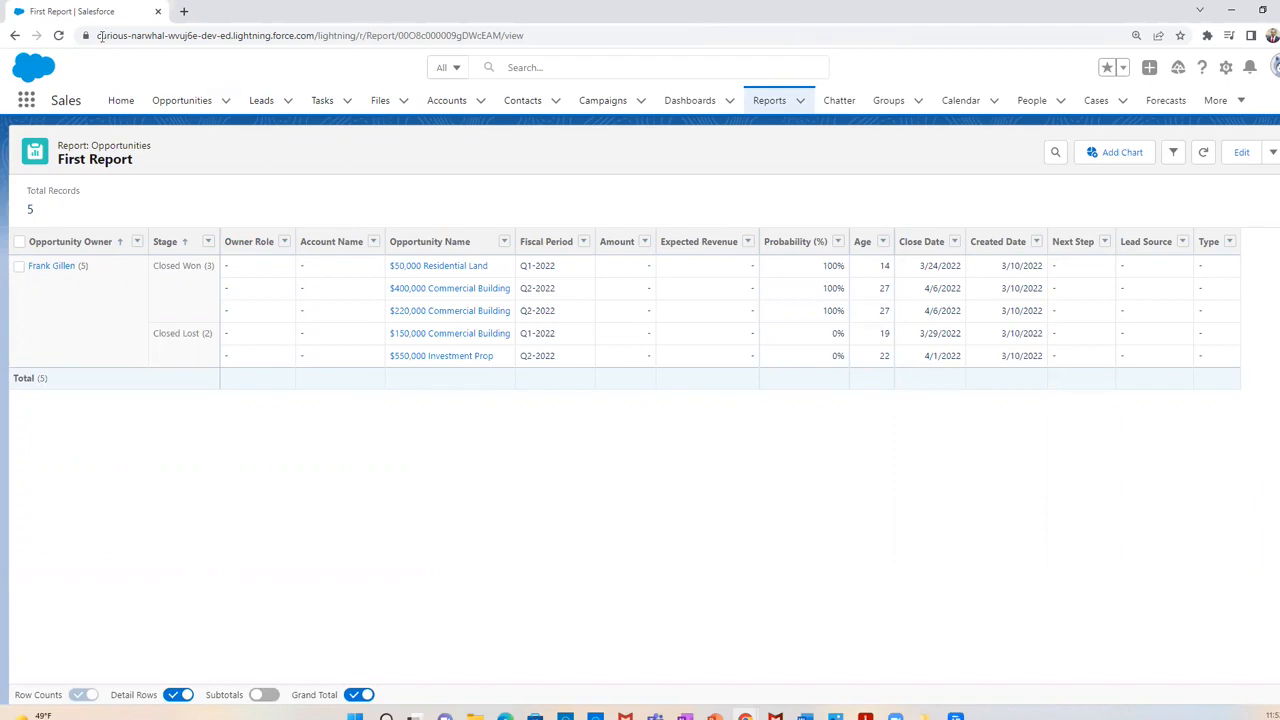
left_click(15, 36)
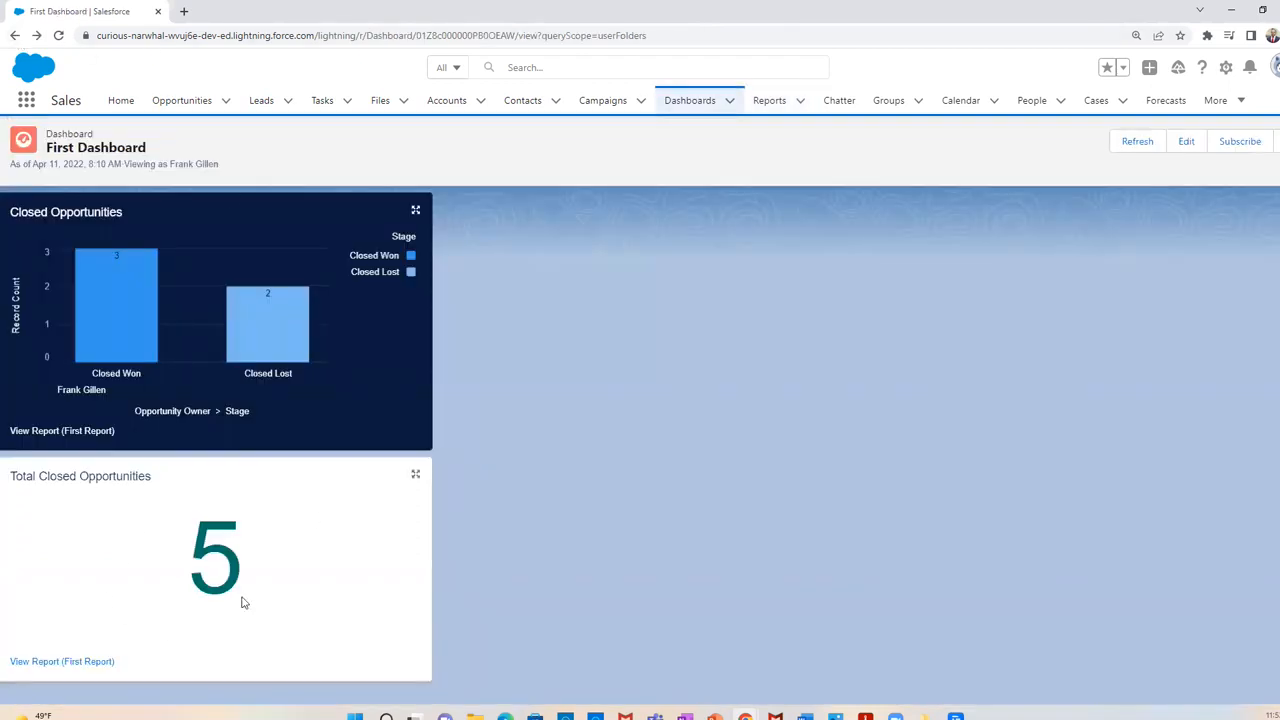